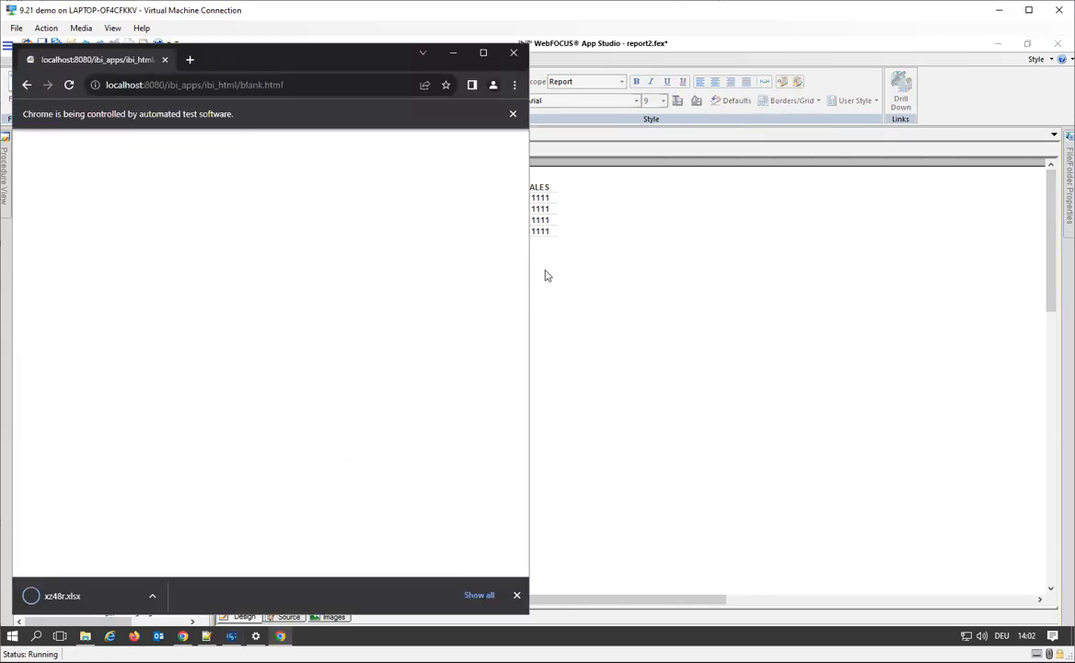
In the downloaded xz48r.xlsx, rotate the header text in A1:C1 up and enlarge the height of row 1 to fit
click(80, 606)
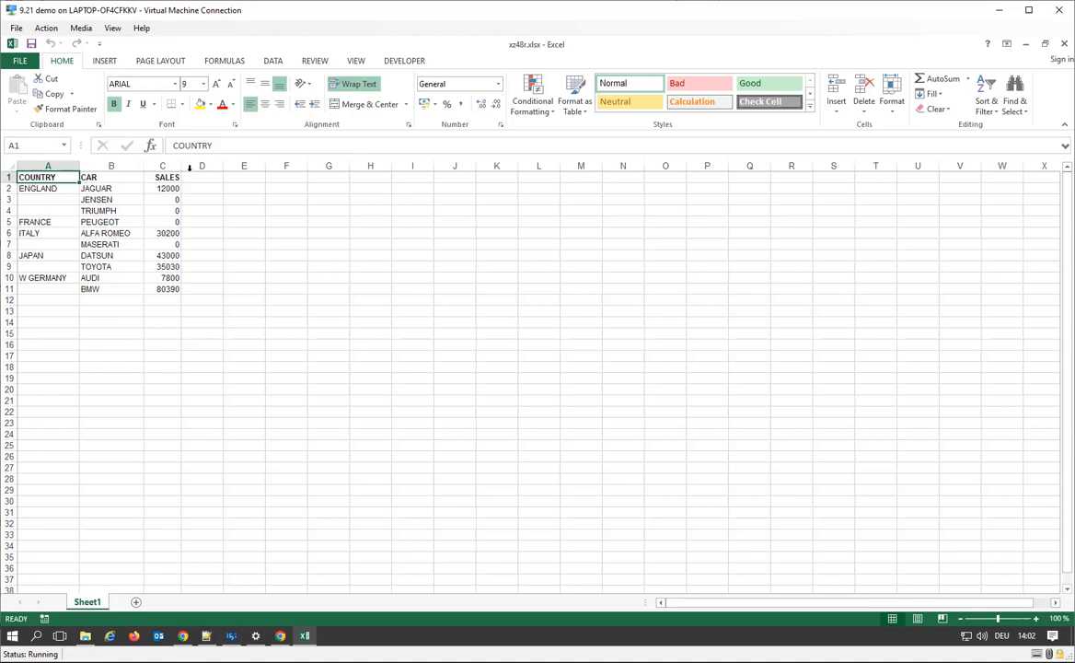
shift+click(161, 177)
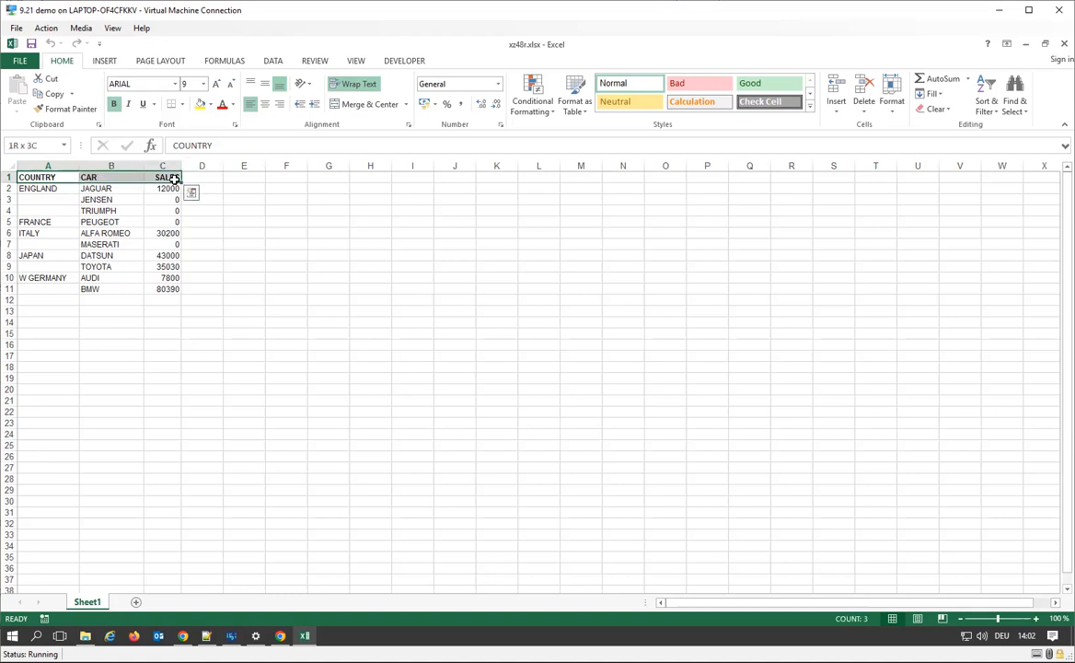
click(304, 84)
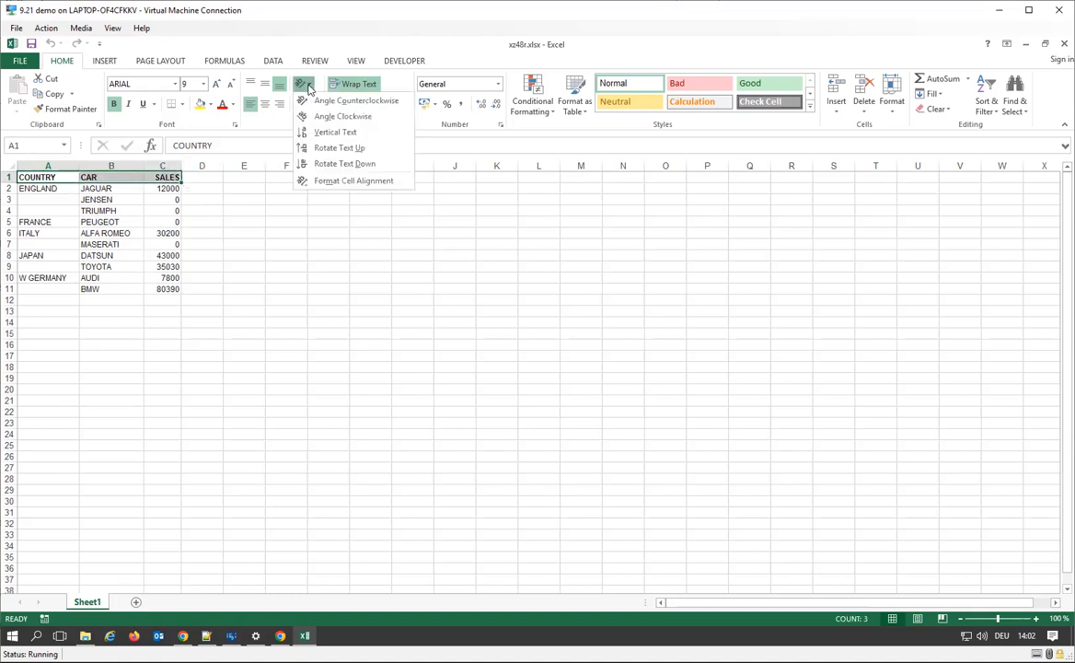
click(338, 147)
drag(9, 186, 10, 229)
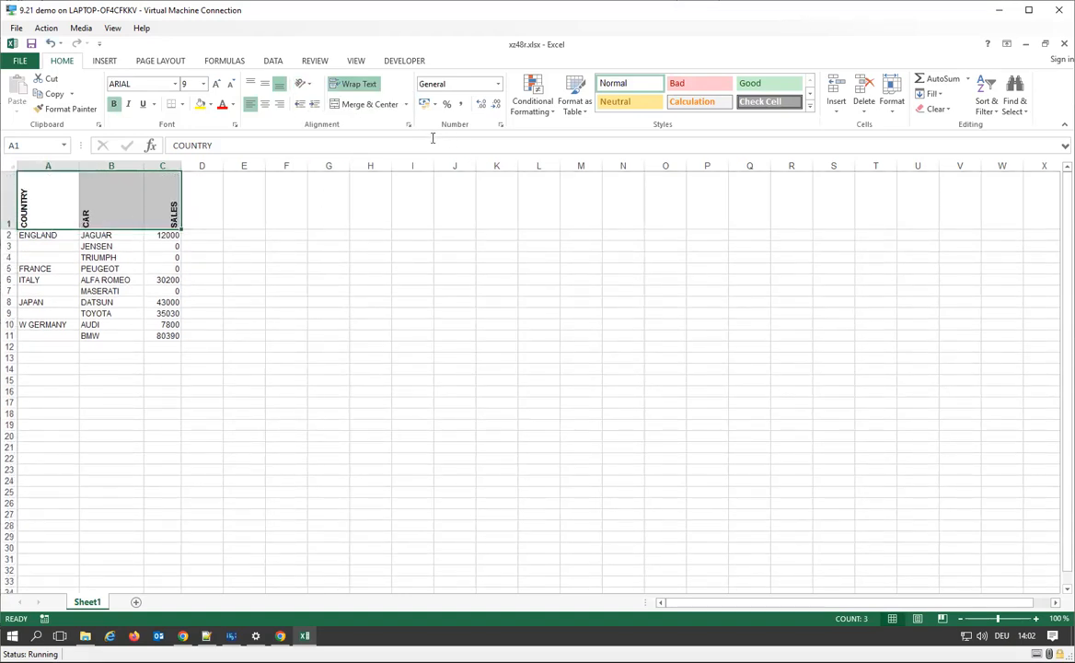
Center the rotated headers in A1:C1 both vertically and horizontally
click(265, 84)
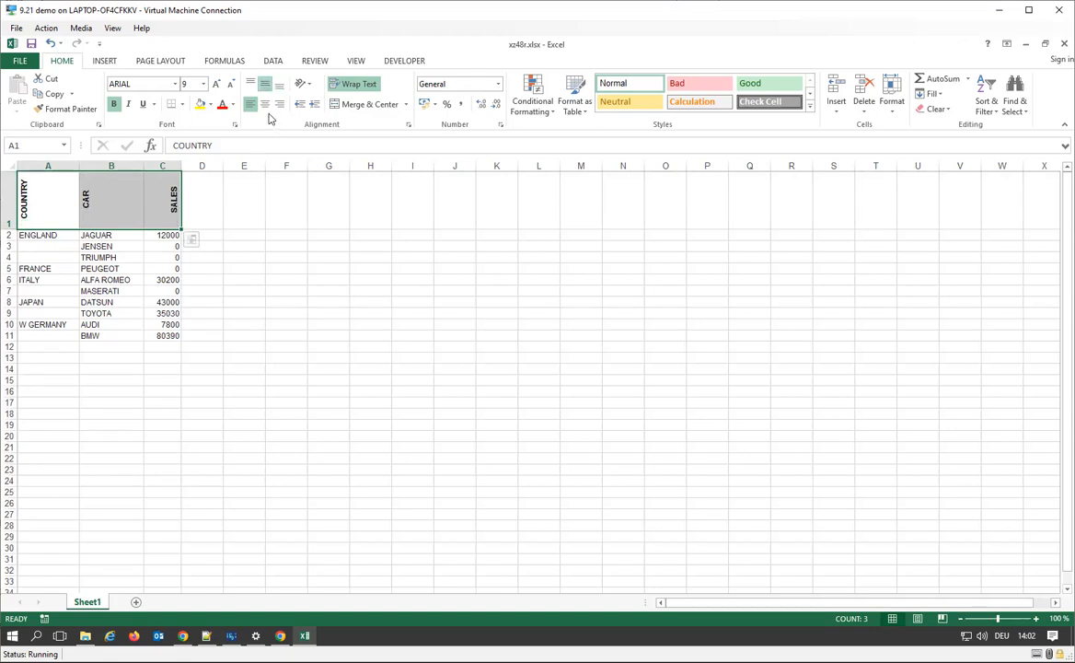
click(265, 104)
click(250, 356)
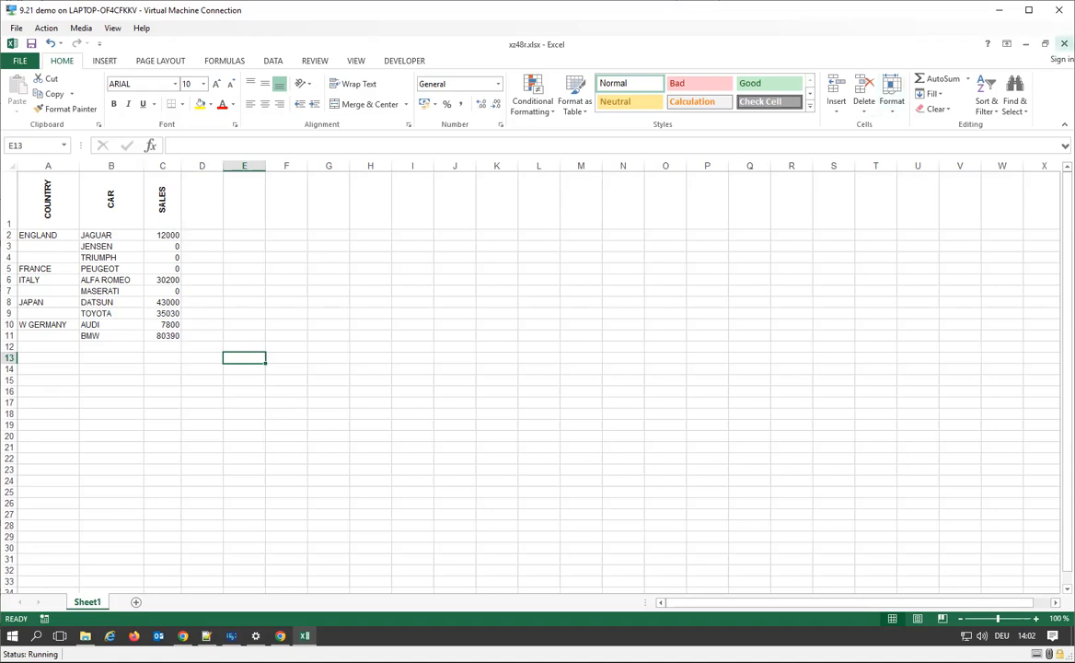
Close the xz48r.xlsx workbook without saving and close the test browser window
click(1064, 43)
click(530, 351)
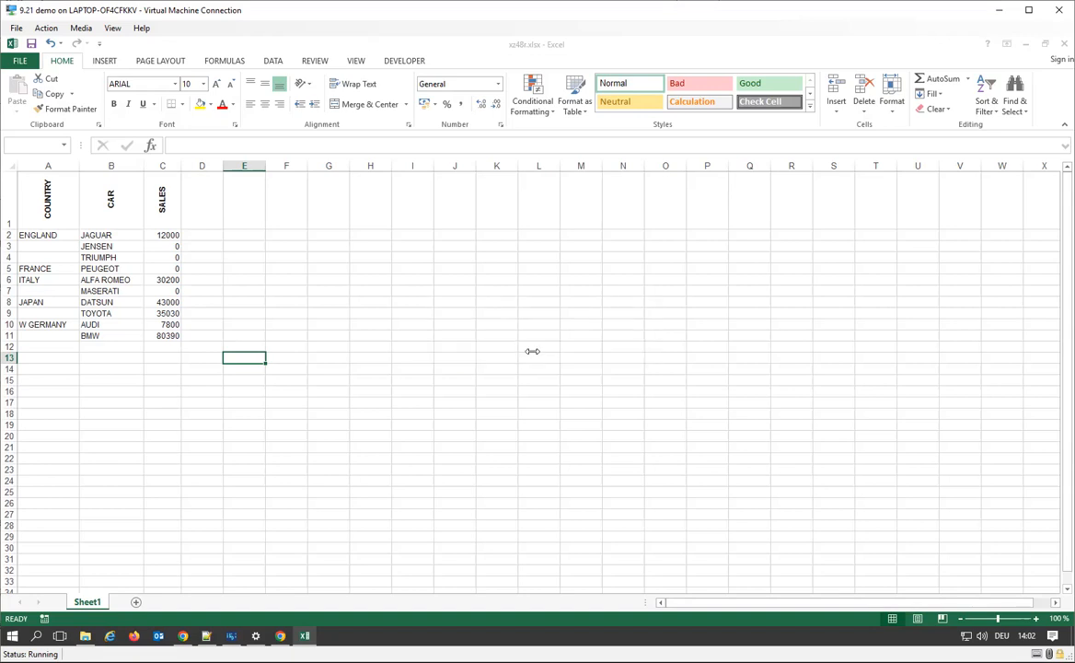
click(513, 53)
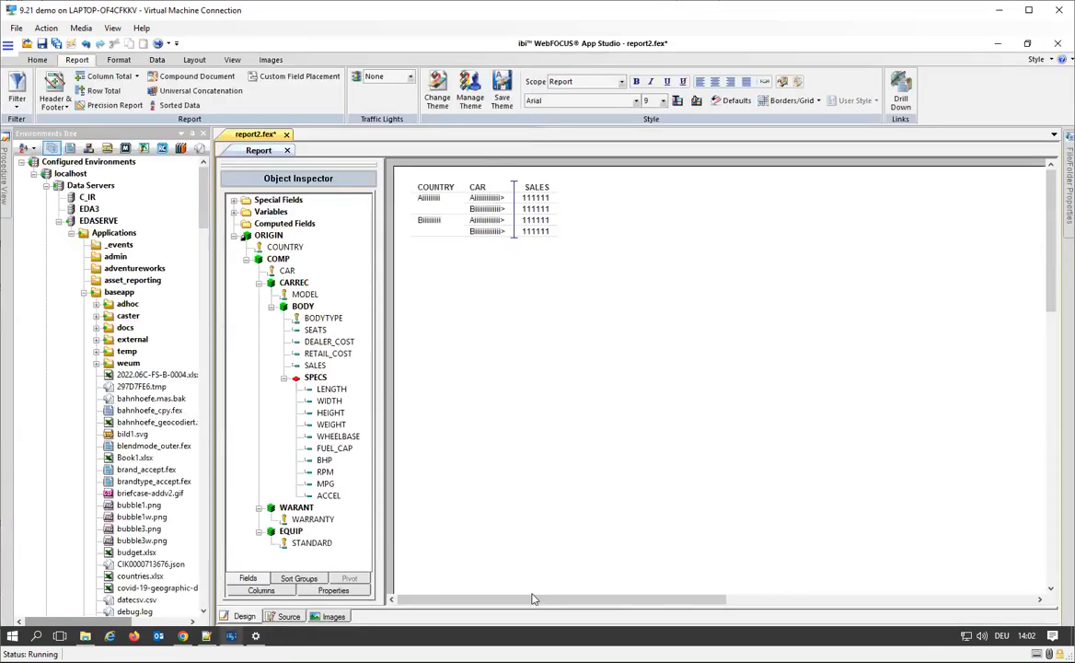
Open rotate.xlsm from the baseapp folder and display the VBA code of its ThisWorkbook object
click(85, 635)
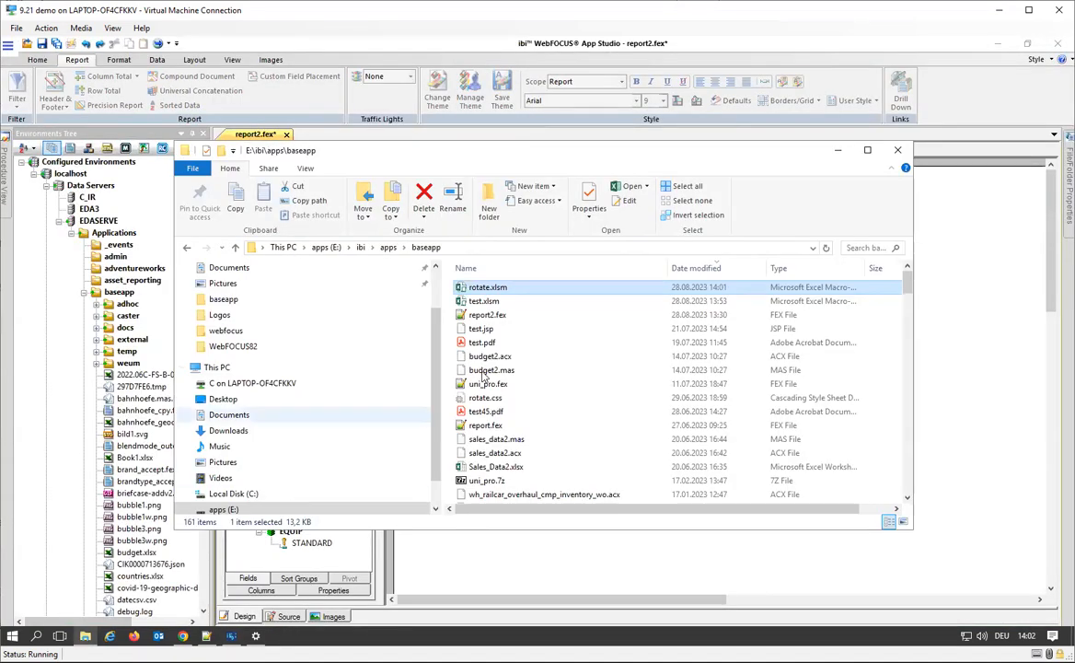
double_click(504, 291)
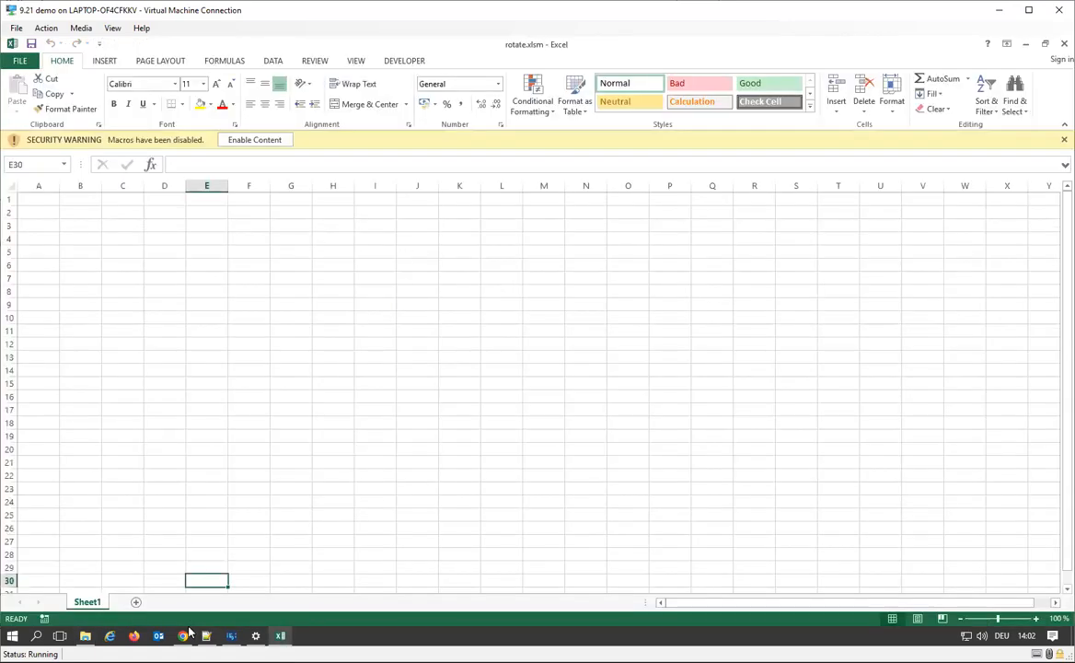
right_click(91, 601)
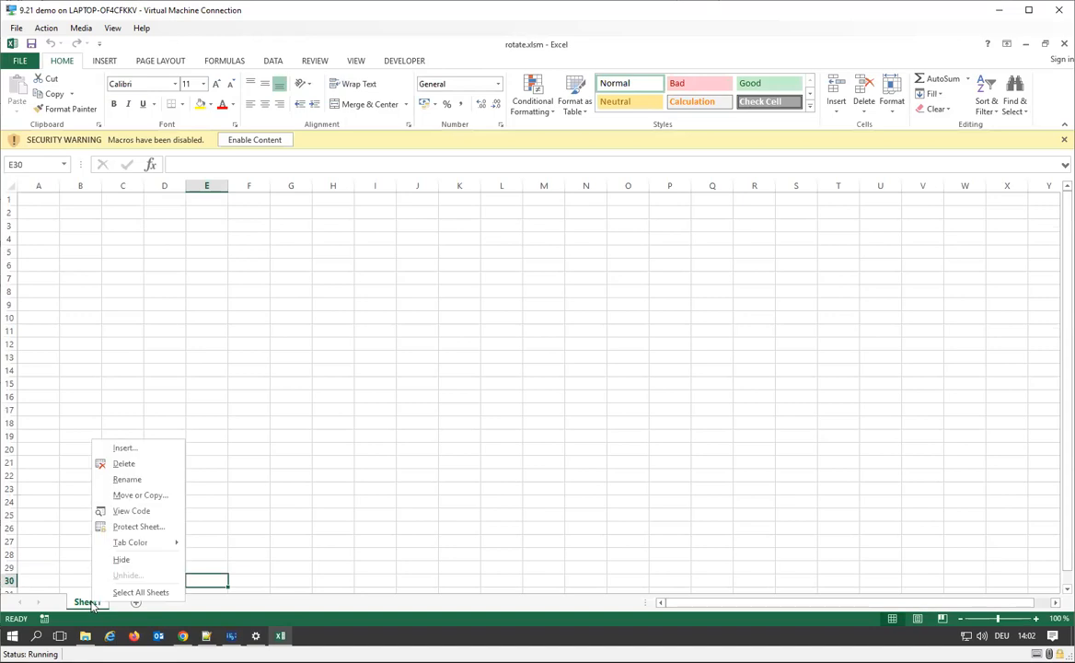
click(164, 513)
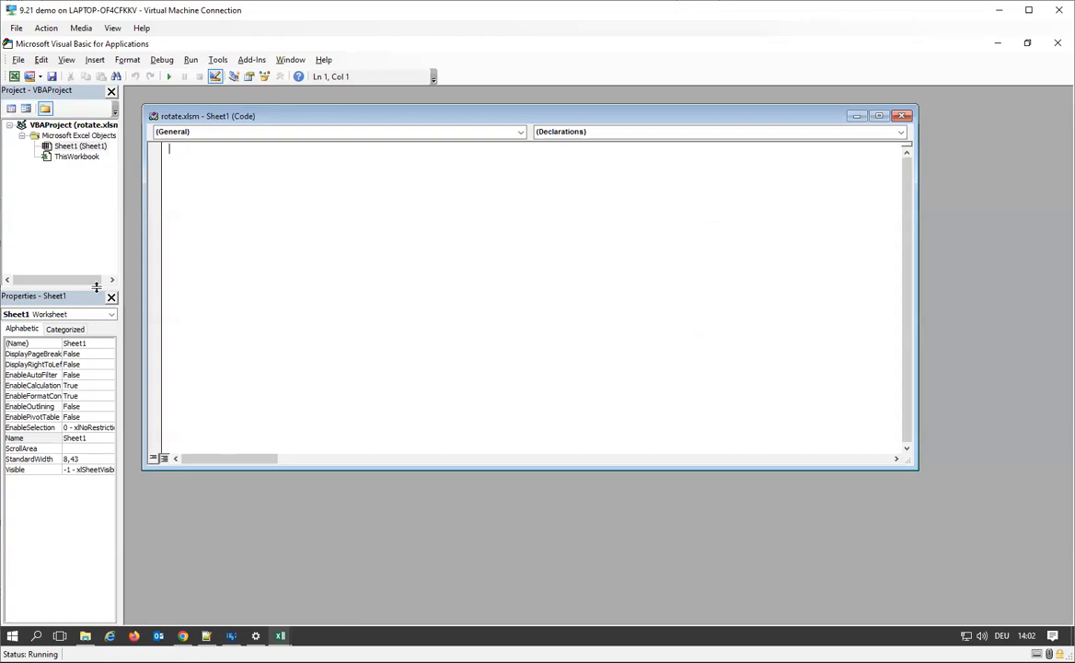
double_click(82, 158)
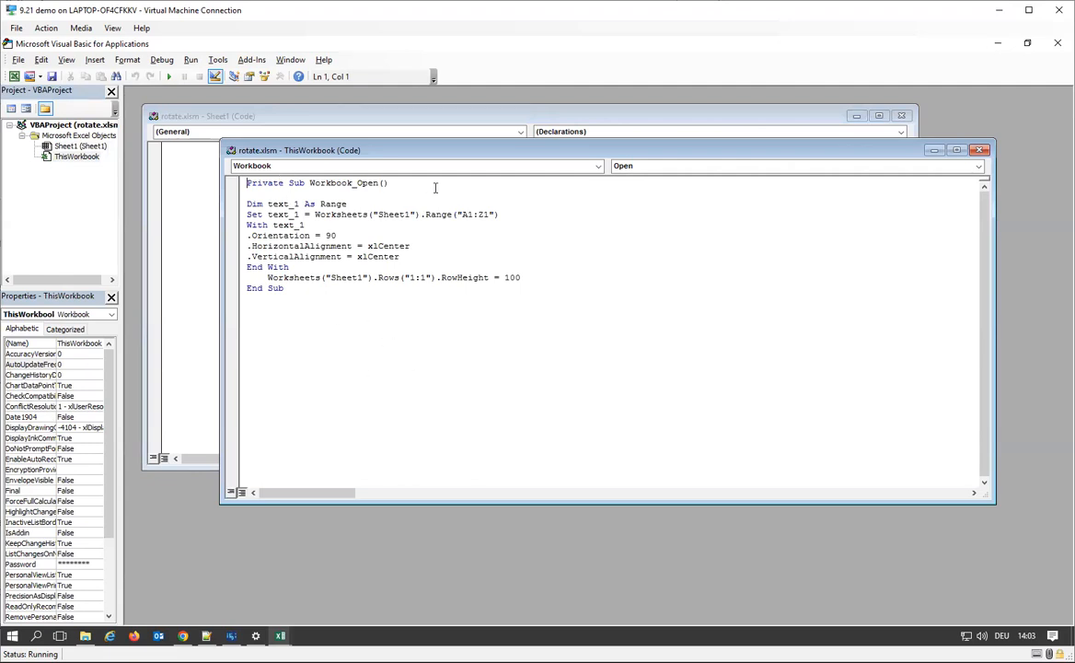
Examine the Workbook_Open macro: its cell range, orientation, horizontal and vertical alignment, and row height lines
drag(435, 188, 169, 173)
click(357, 197)
drag(502, 214, 425, 215)
click(463, 217)
drag(378, 215, 409, 219)
click(305, 224)
drag(352, 235, 247, 235)
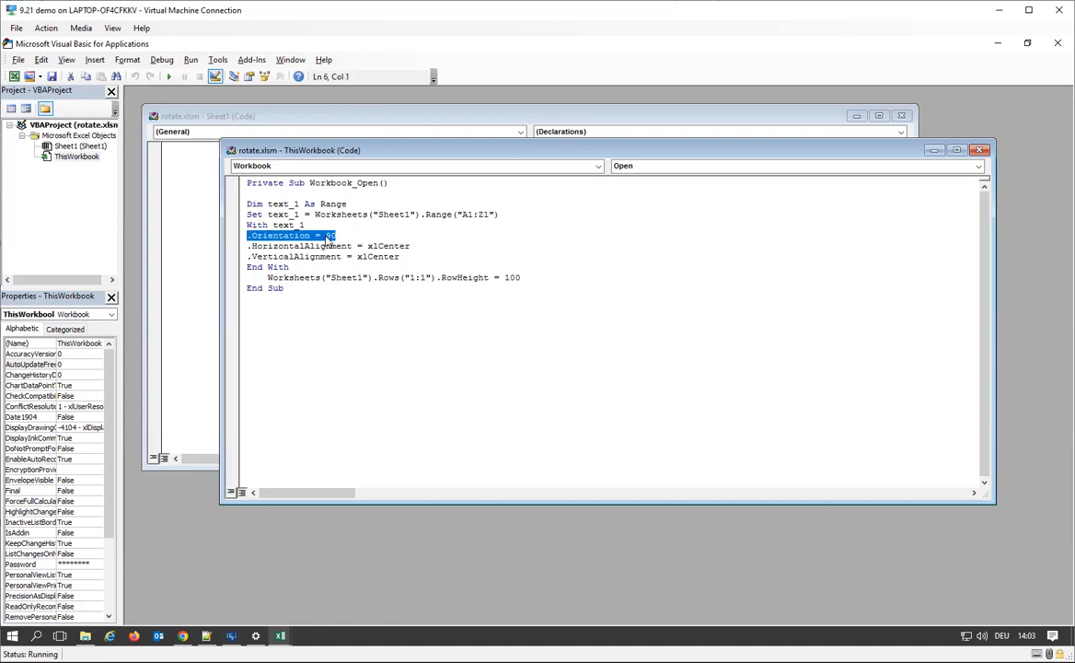
double_click(387, 246)
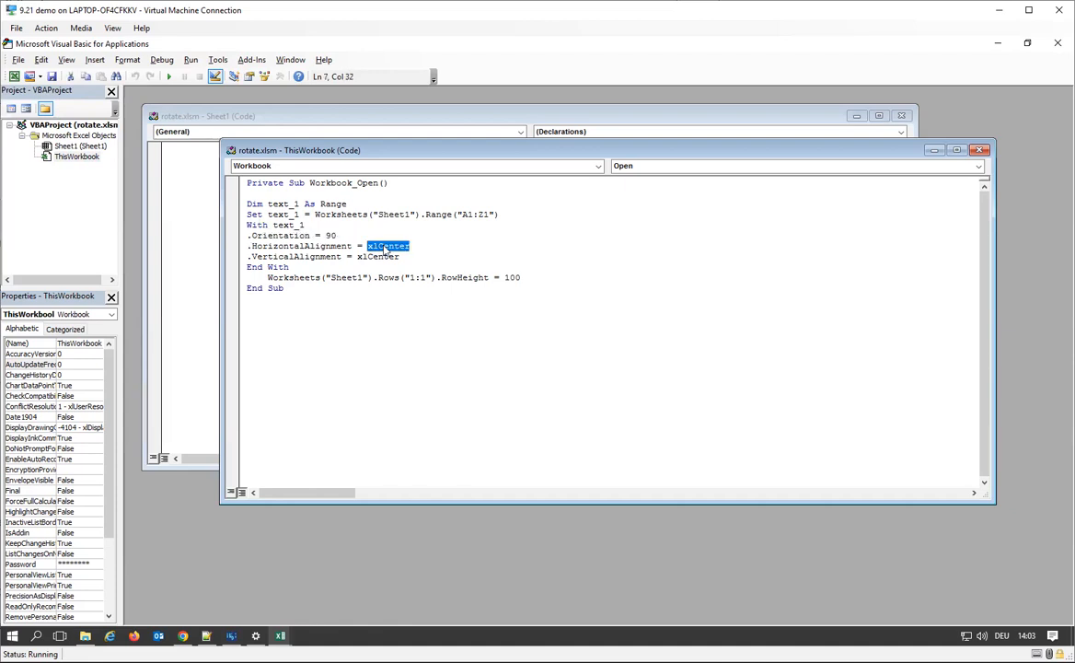
double_click(386, 257)
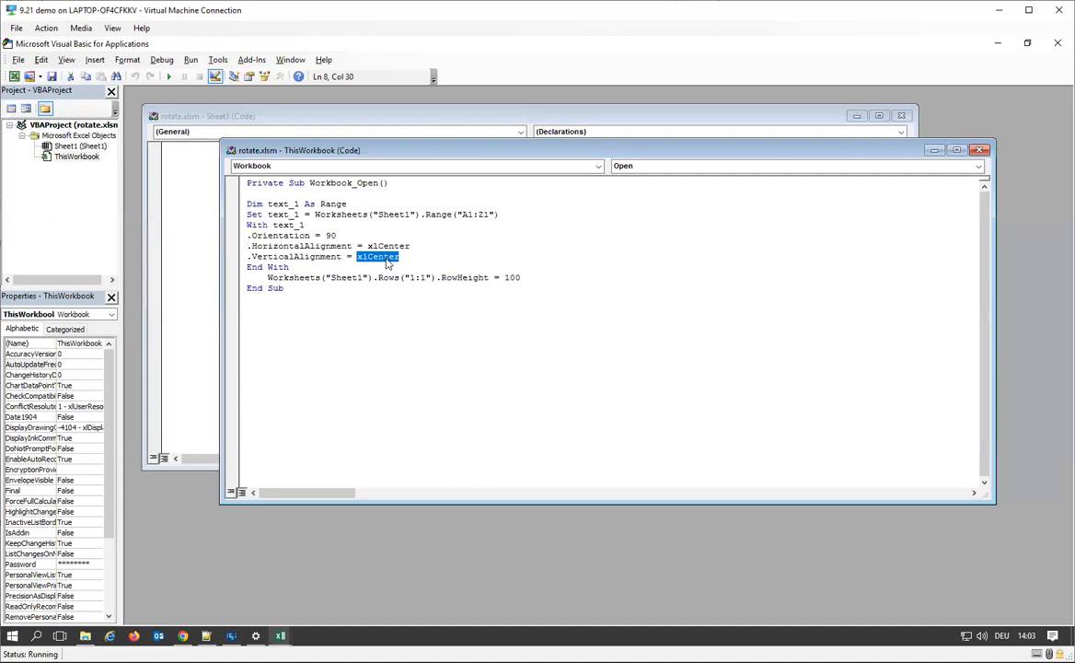
click(271, 278)
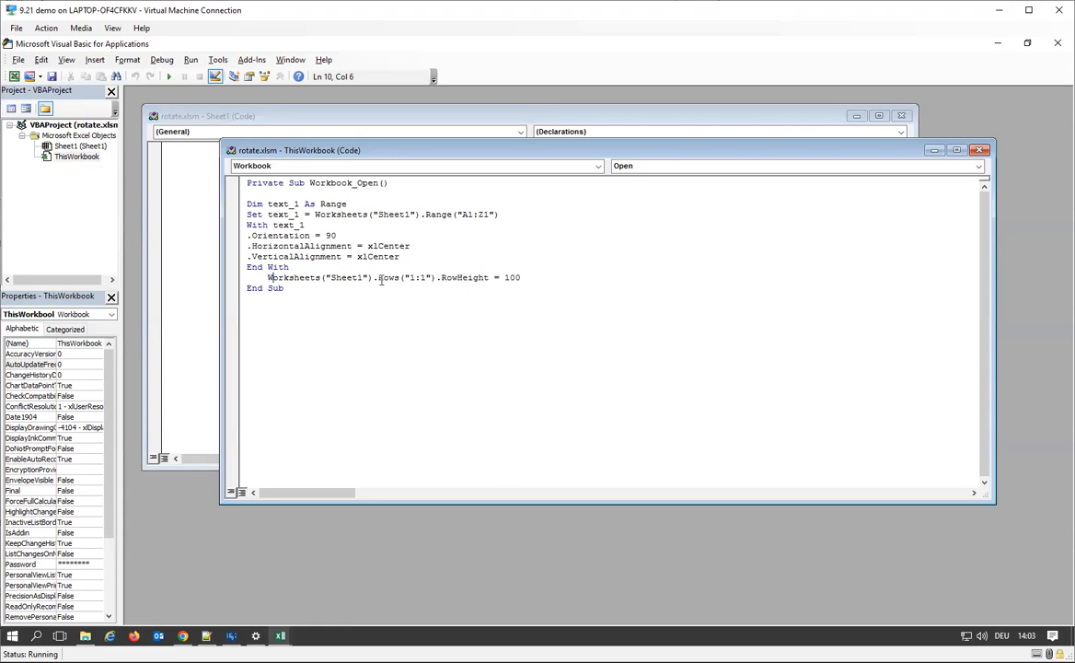
Change the RowHeight value for row 1 in the Workbook_Open macro, and close the code windows and the VBA editor
drag(504, 277, 511, 277)
text(9)
key(Down)
key(Down)
click(981, 150)
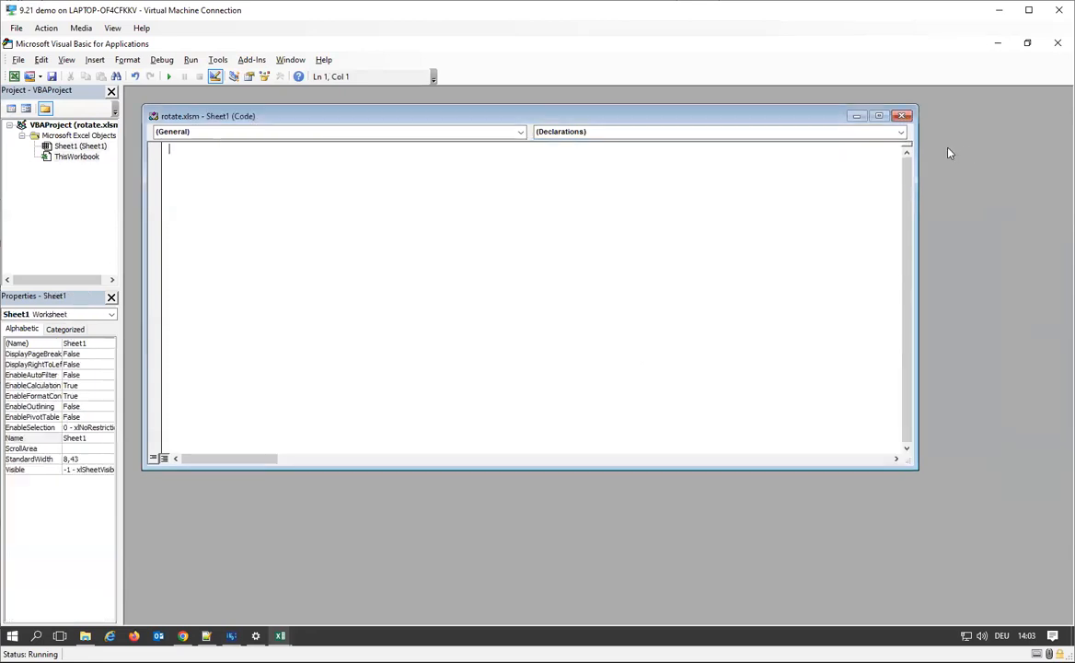
click(901, 115)
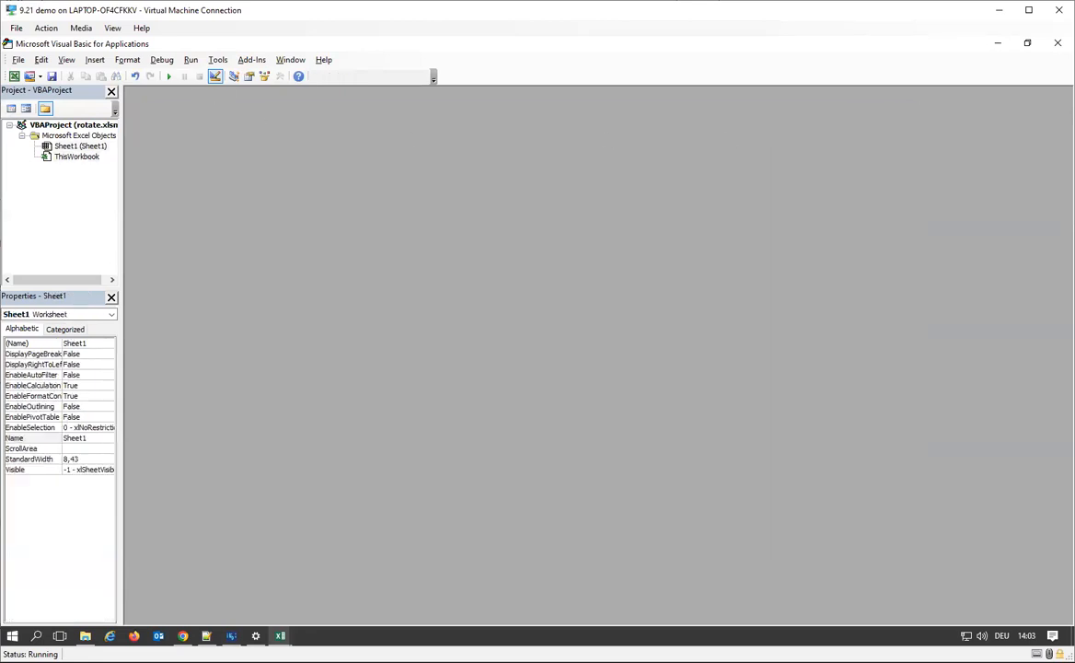
click(1057, 43)
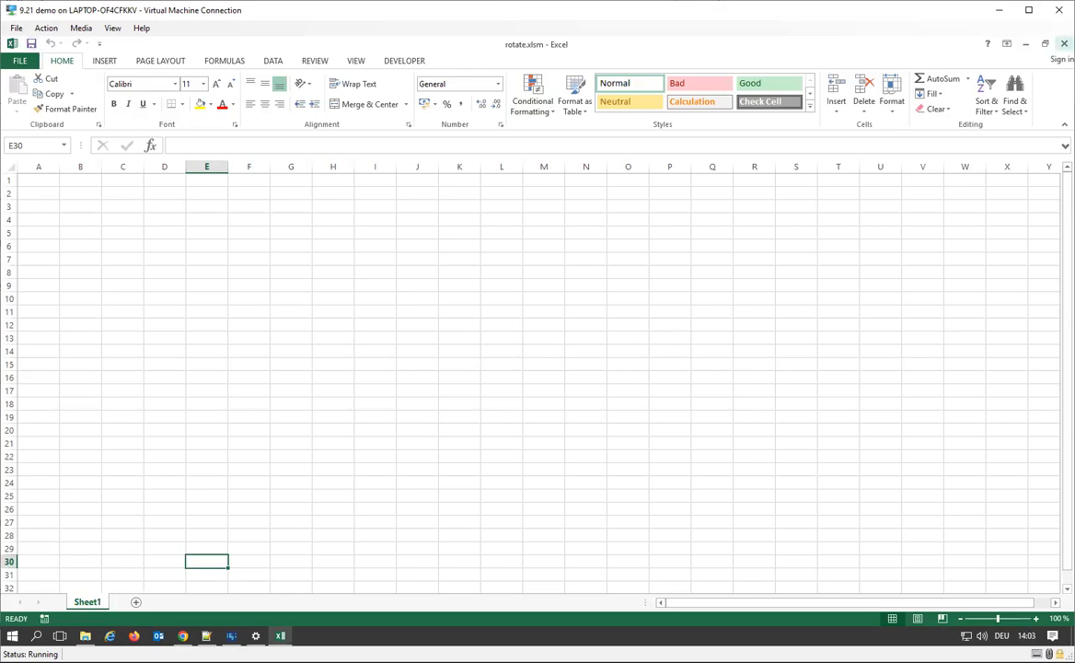
click(77, 29)
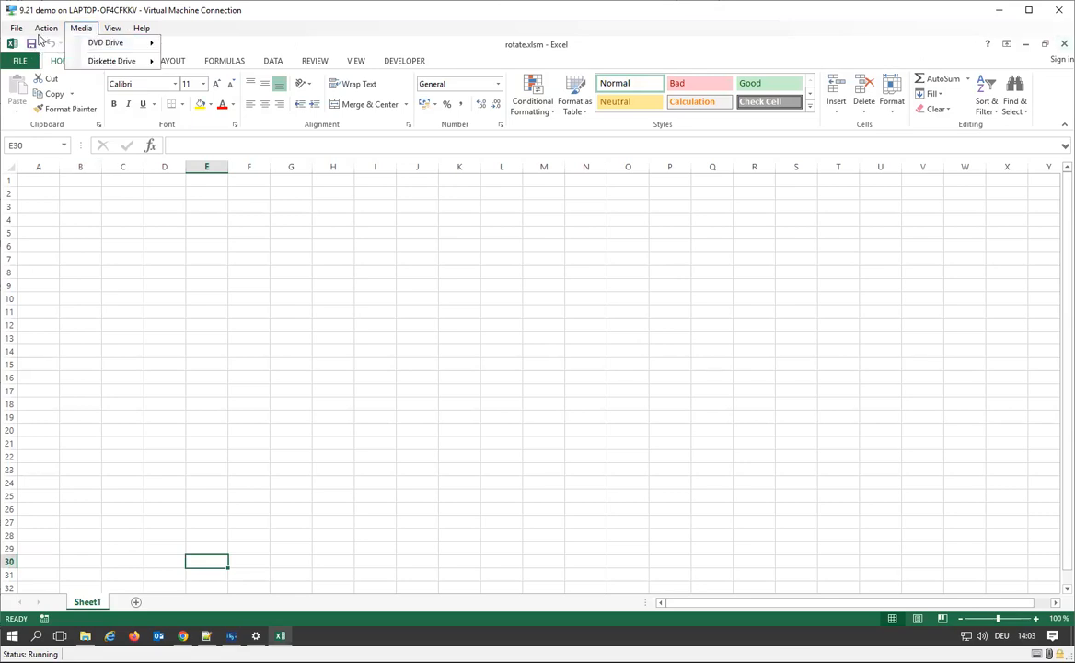
click(14, 28)
click(14, 29)
click(14, 29)
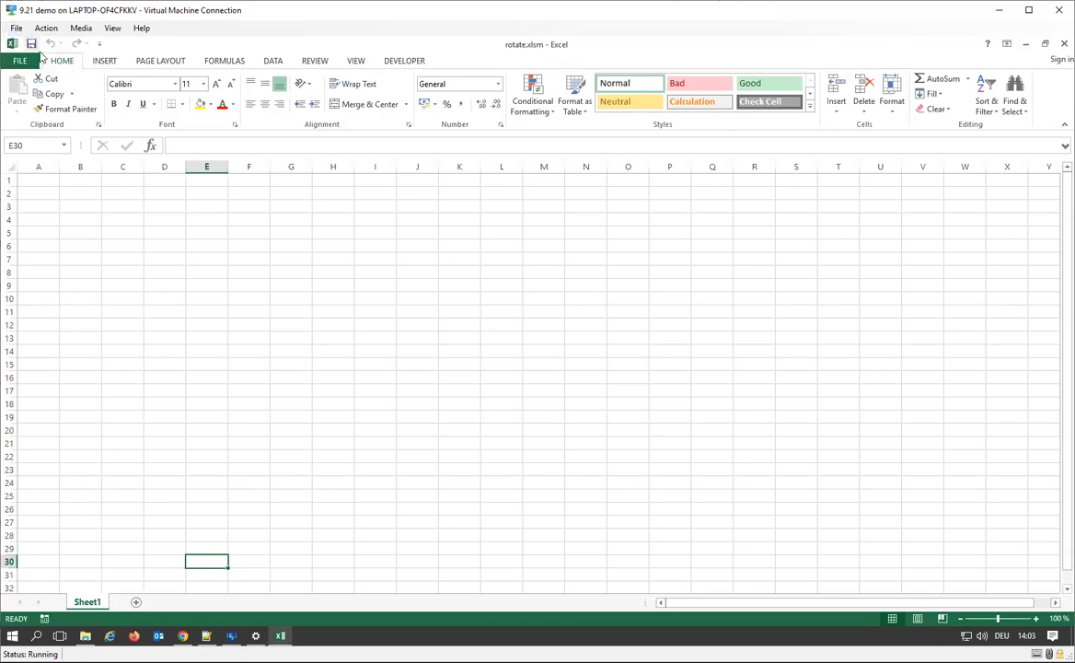
Save the workbook as the macro-enabled file rotate.xlsm in the baseapp folder, replacing the existing file, and close it
click(21, 61)
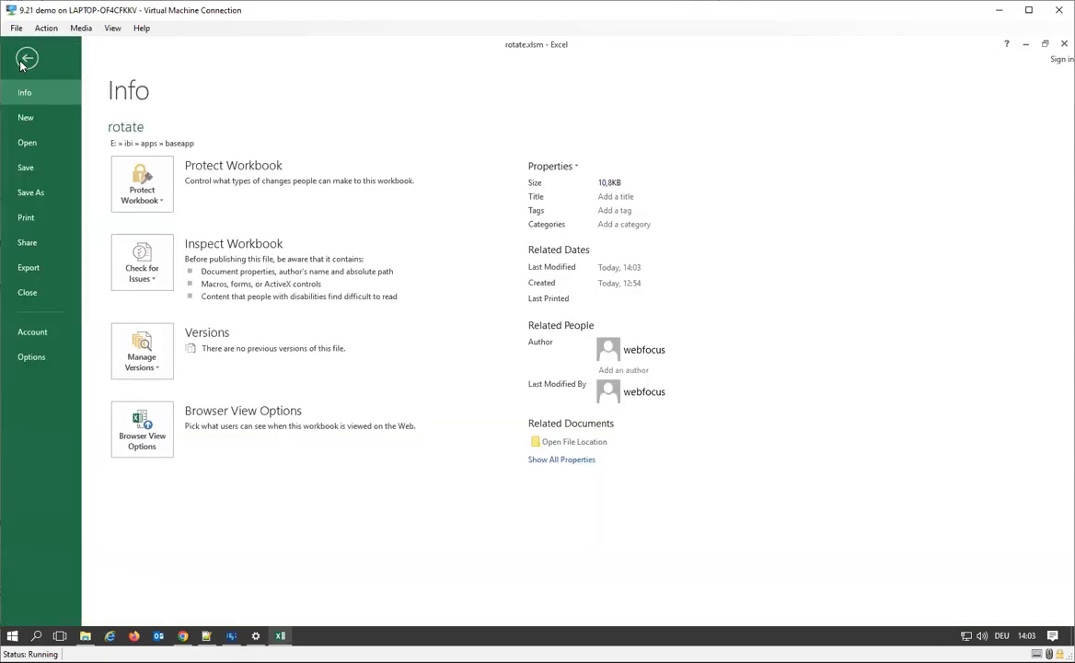
click(34, 192)
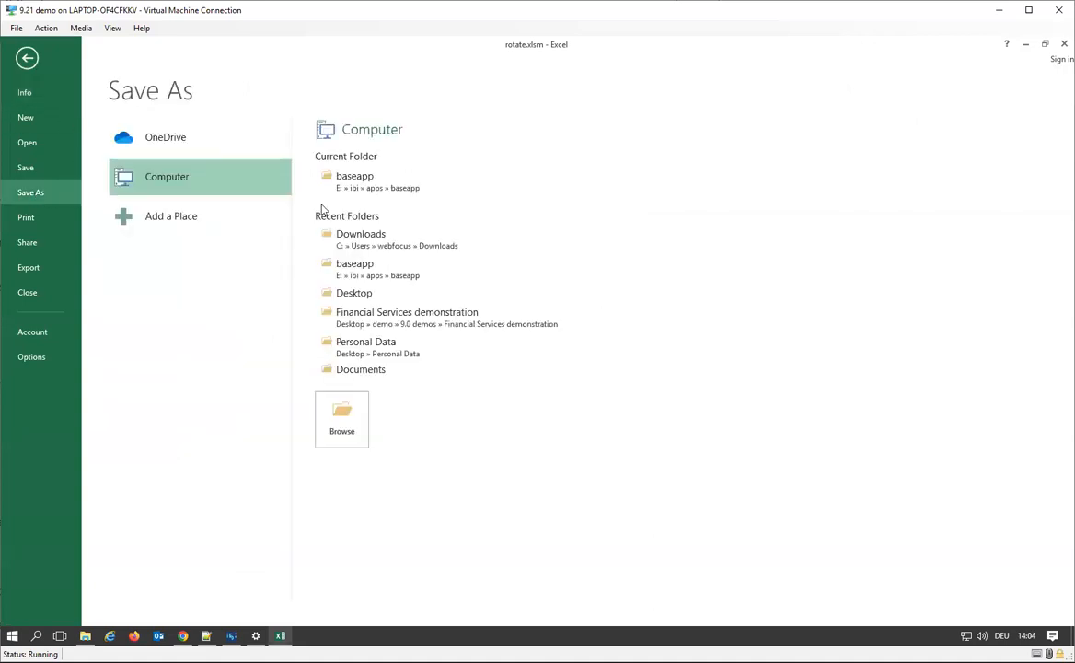
click(408, 187)
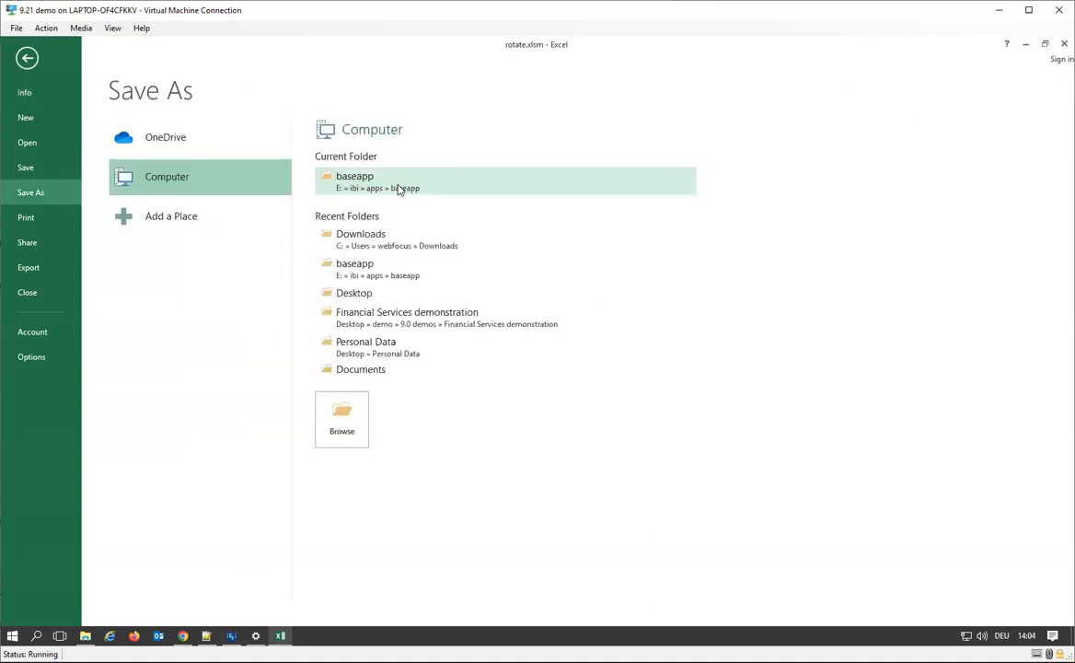
click(156, 128)
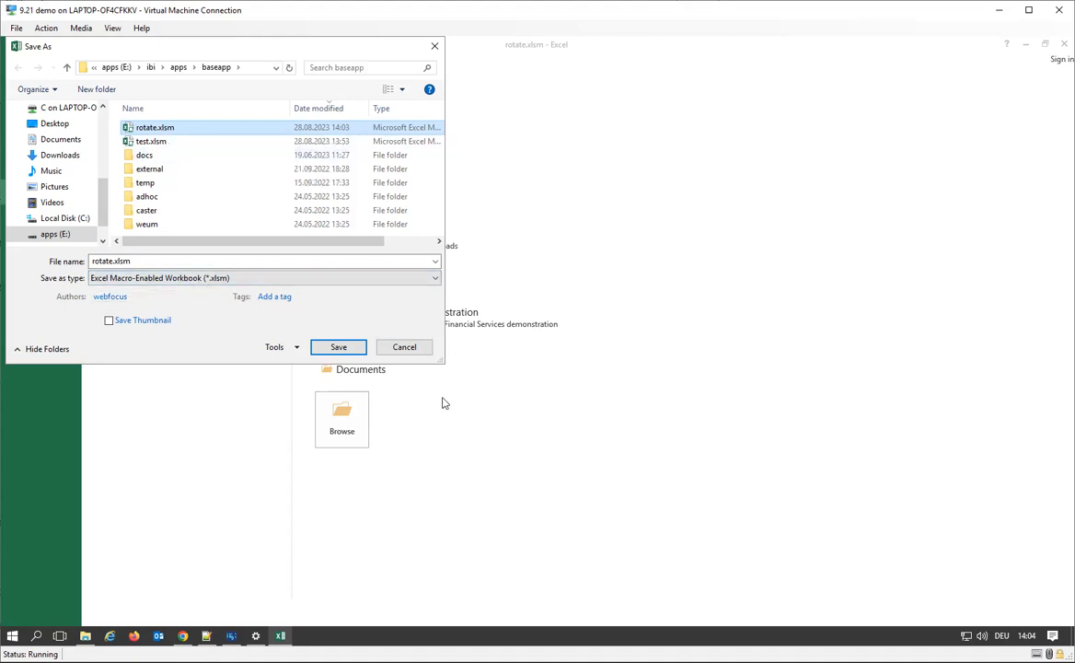
click(341, 347)
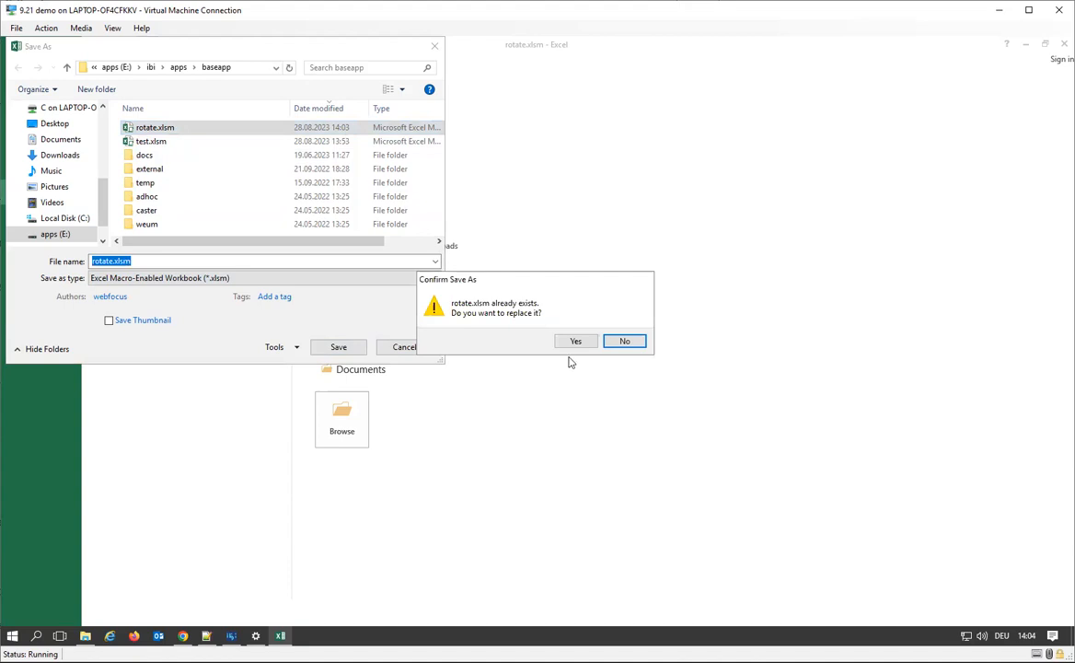
click(579, 341)
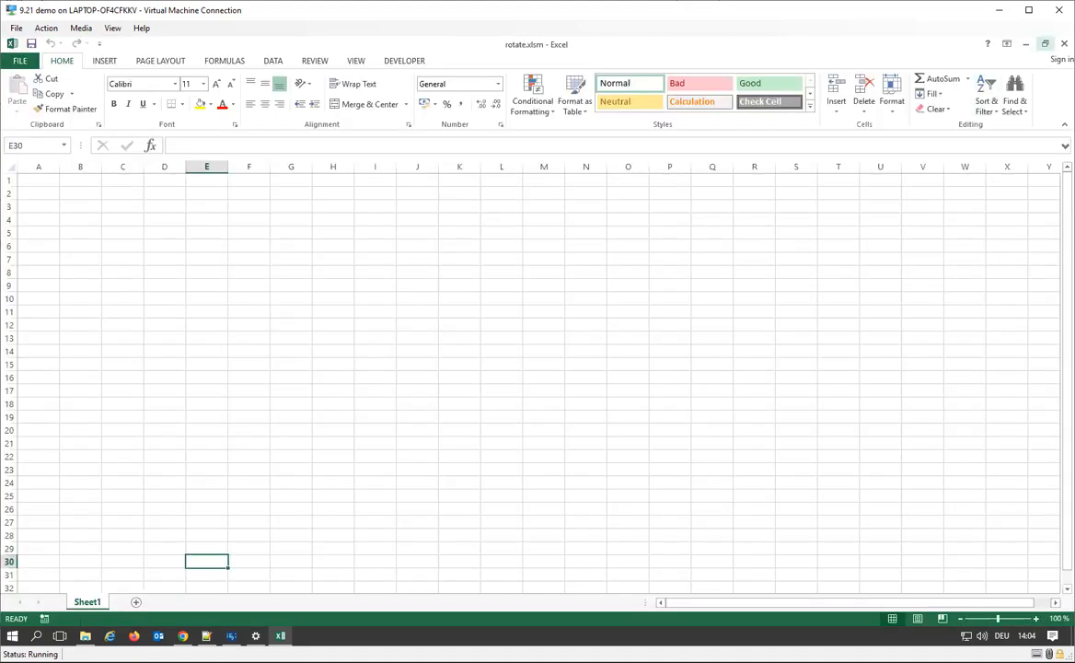
click(1065, 44)
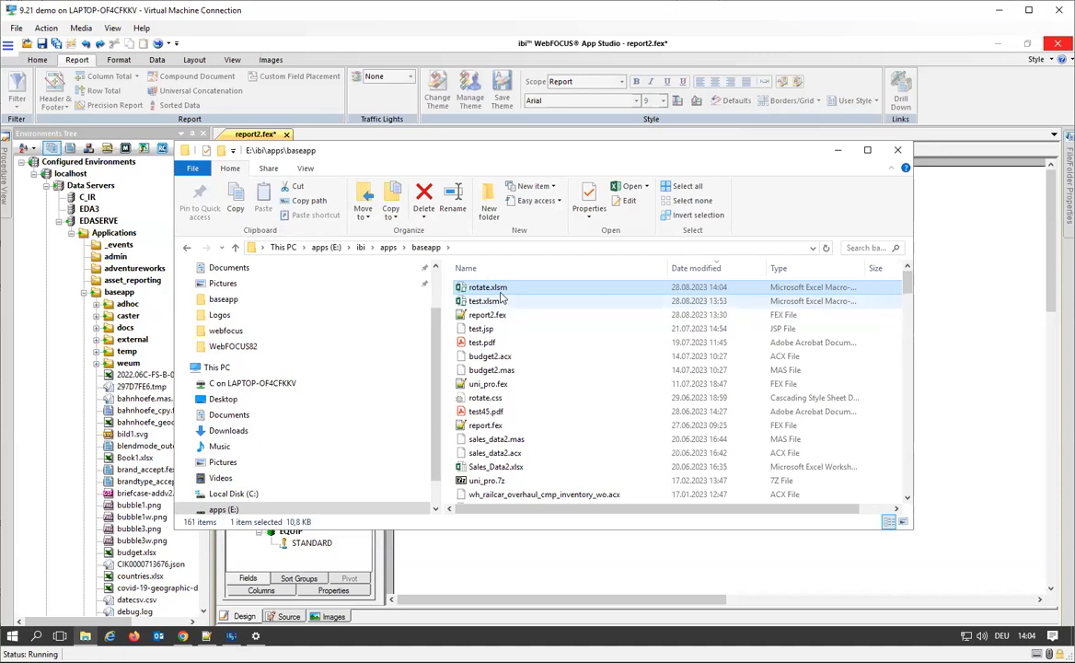
Switch back to App Studio and choose Excel XLSX as the output format of report2.fex, opening its output format options
click(547, 557)
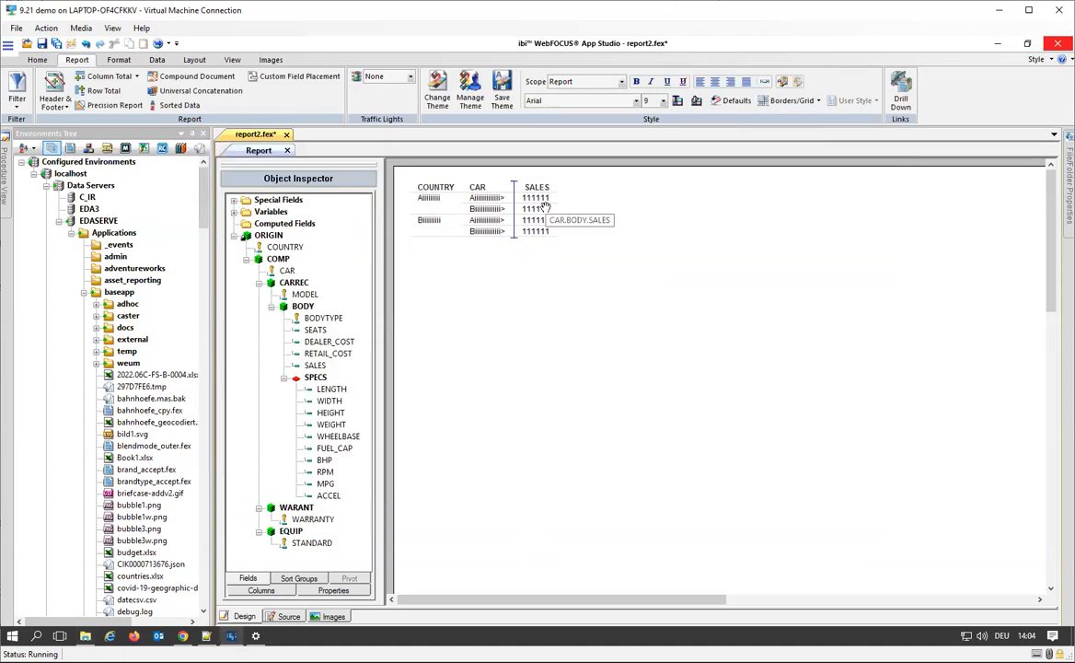
click(38, 59)
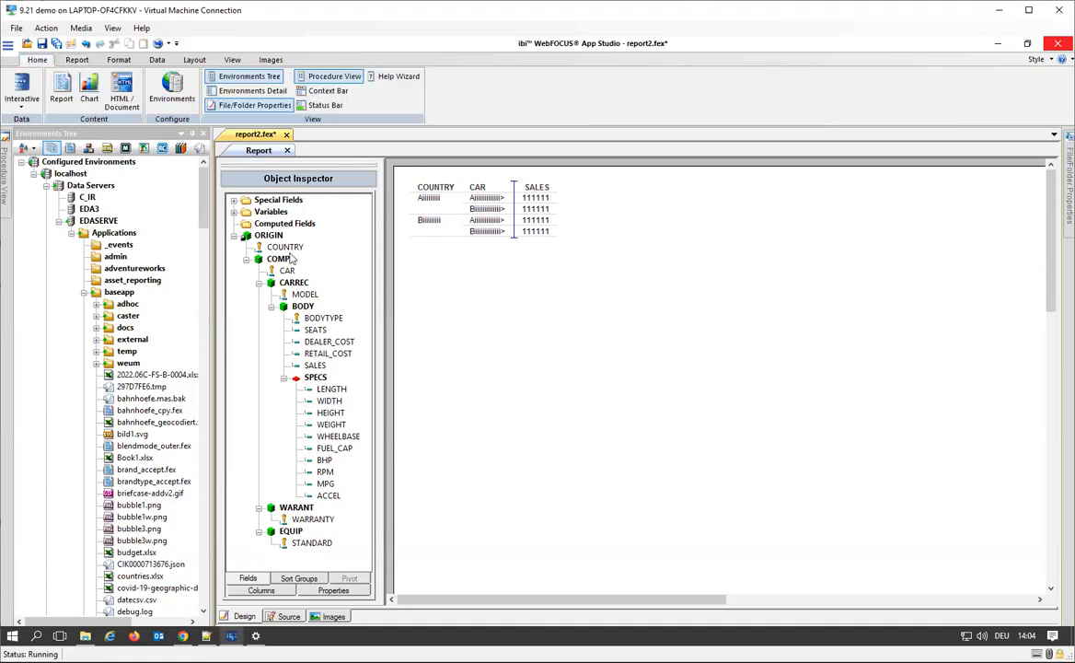
click(116, 59)
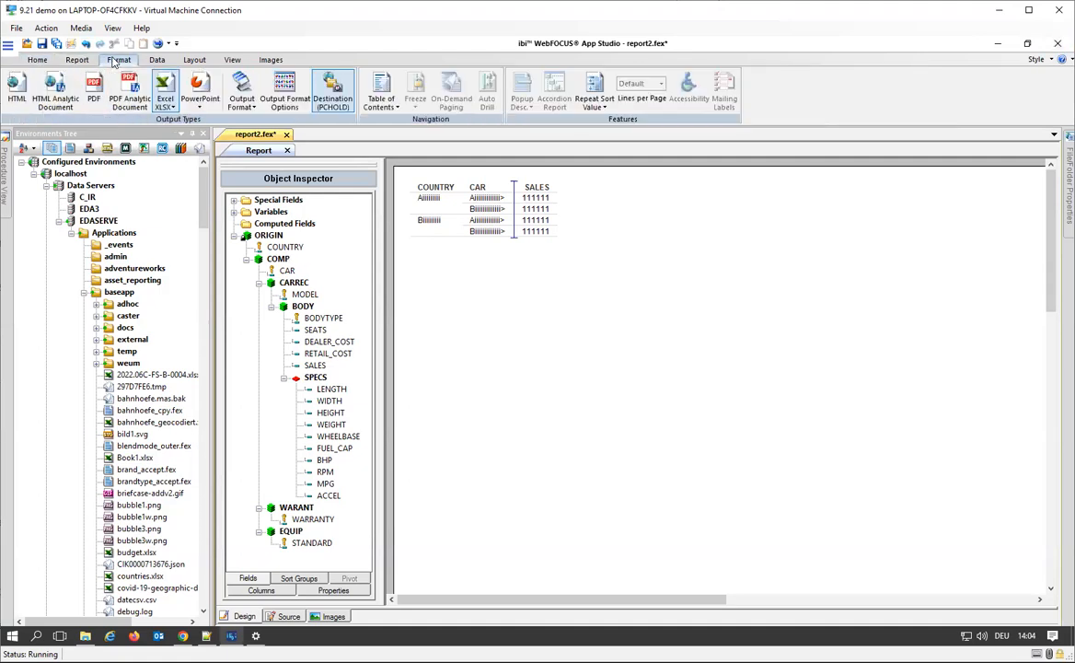
click(165, 102)
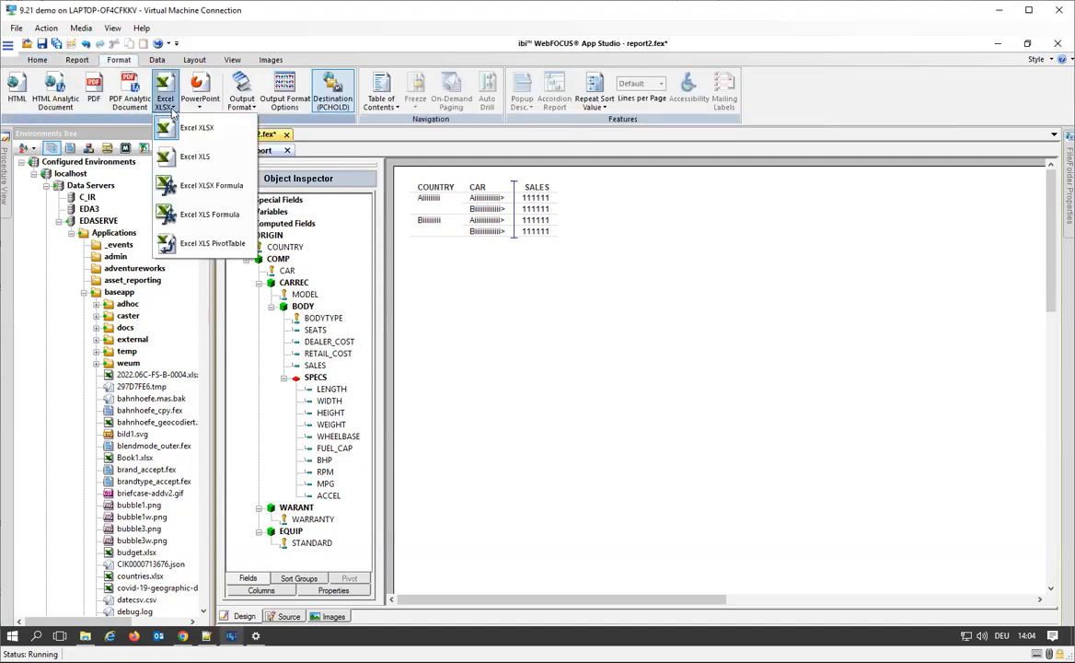
click(191, 138)
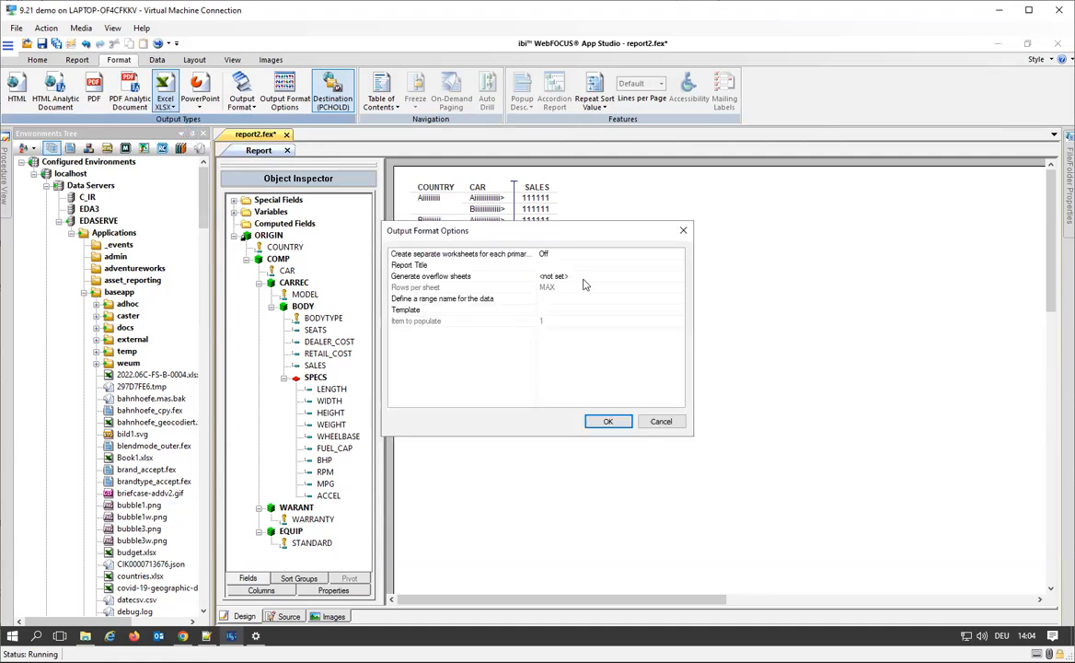
Set the output template to rotate.xlsm and confirm the output format options
click(470, 312)
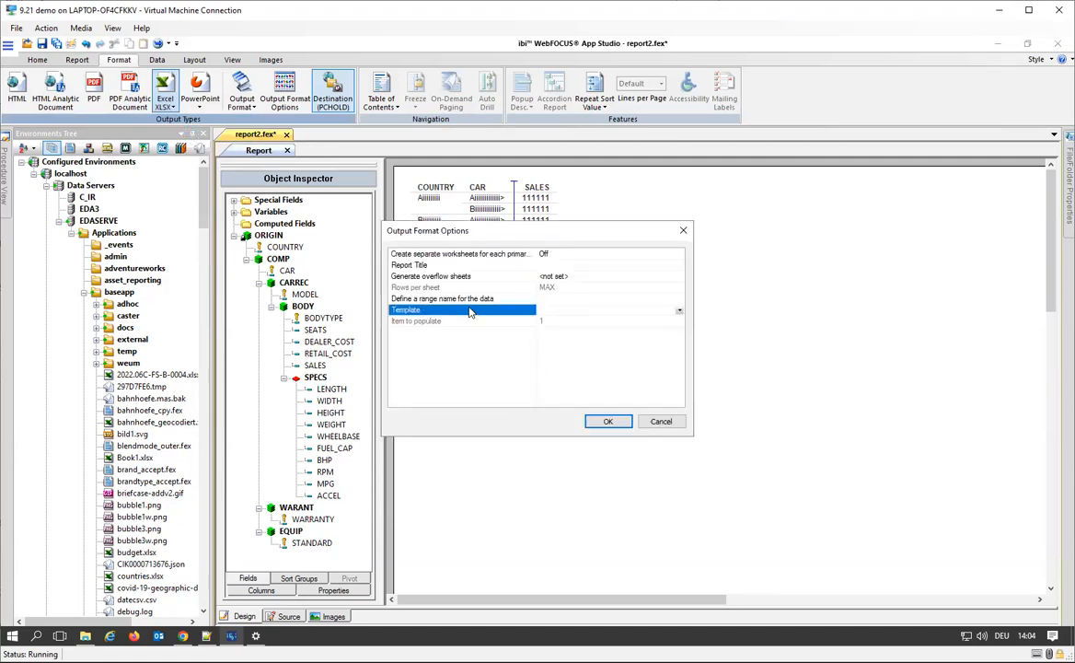
click(678, 313)
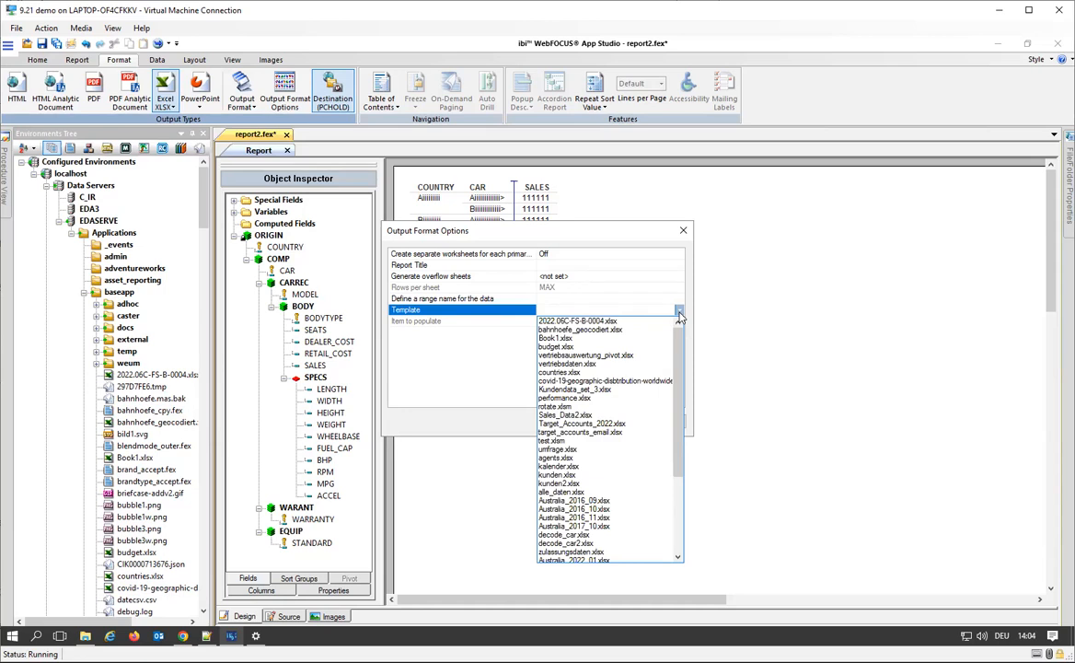
drag(682, 394, 681, 473)
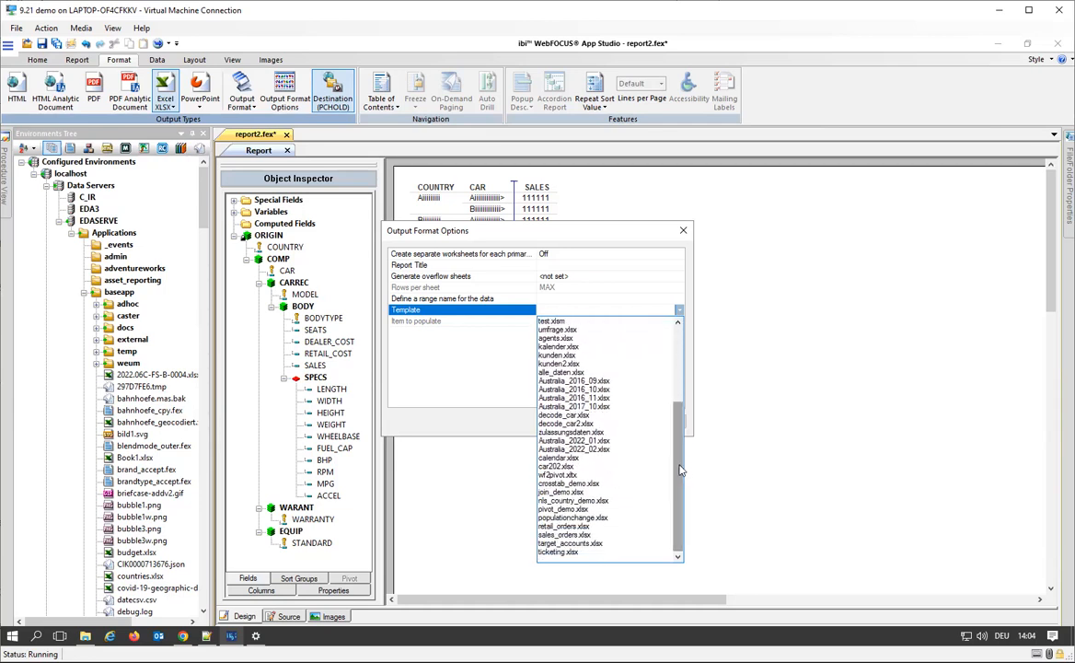
scroll(621, 469, up, 2)
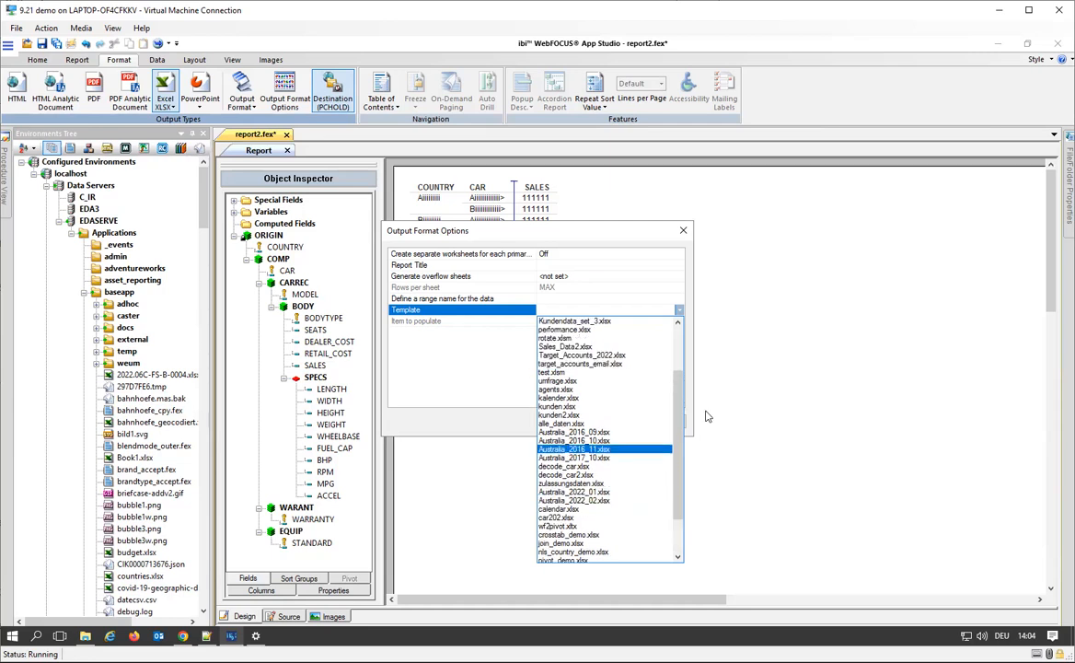
scroll(616, 373, up, 3)
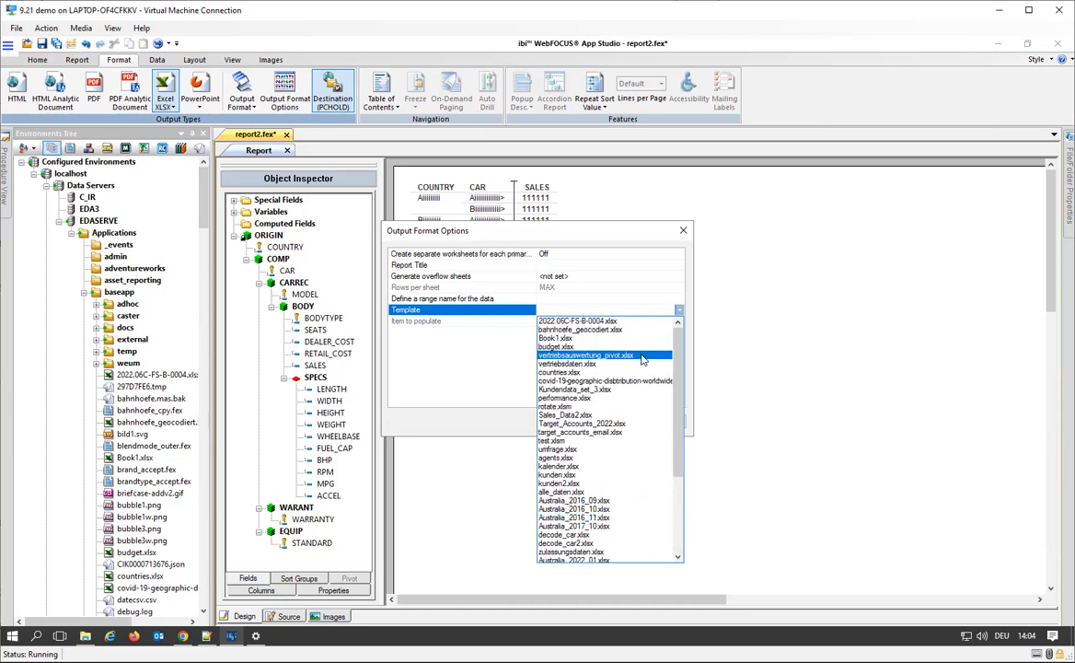
click(564, 406)
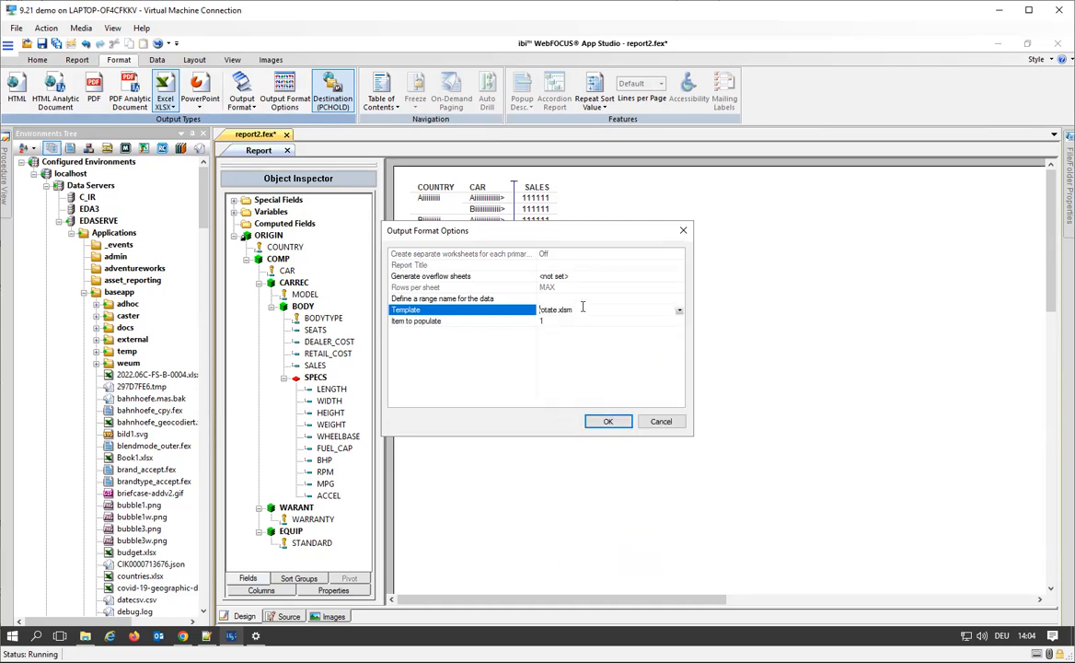
click(607, 423)
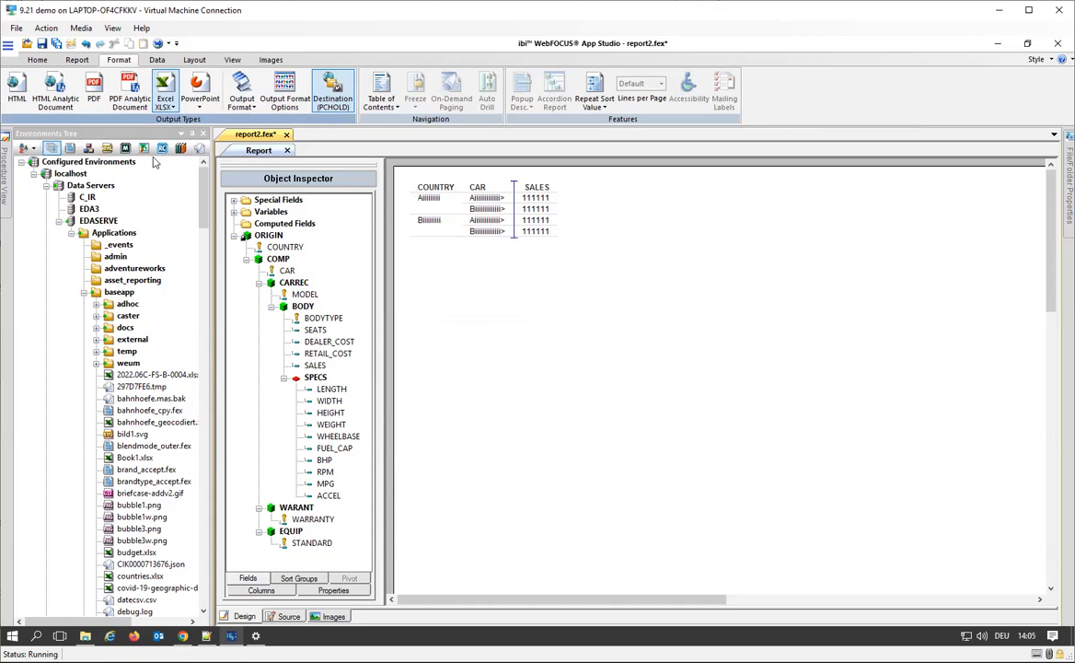
Examine the TEMPLATE clause on the PCHOLD FORMAT XLSX line of the report's source code, and return to the report design
click(288, 616)
drag(648, 251, 388, 249)
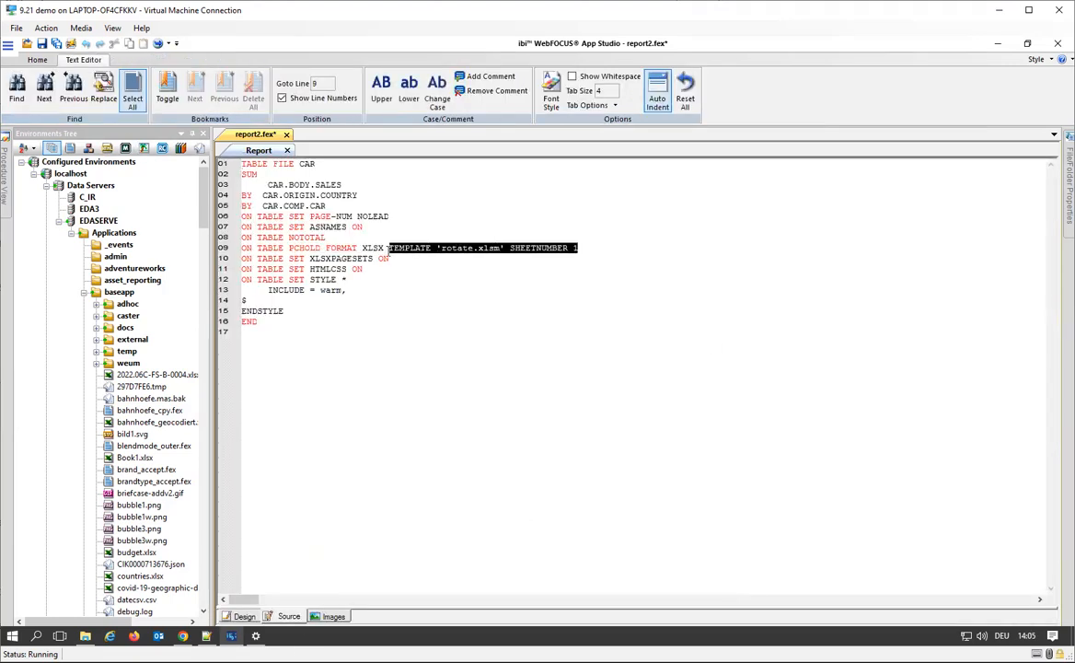
click(243, 615)
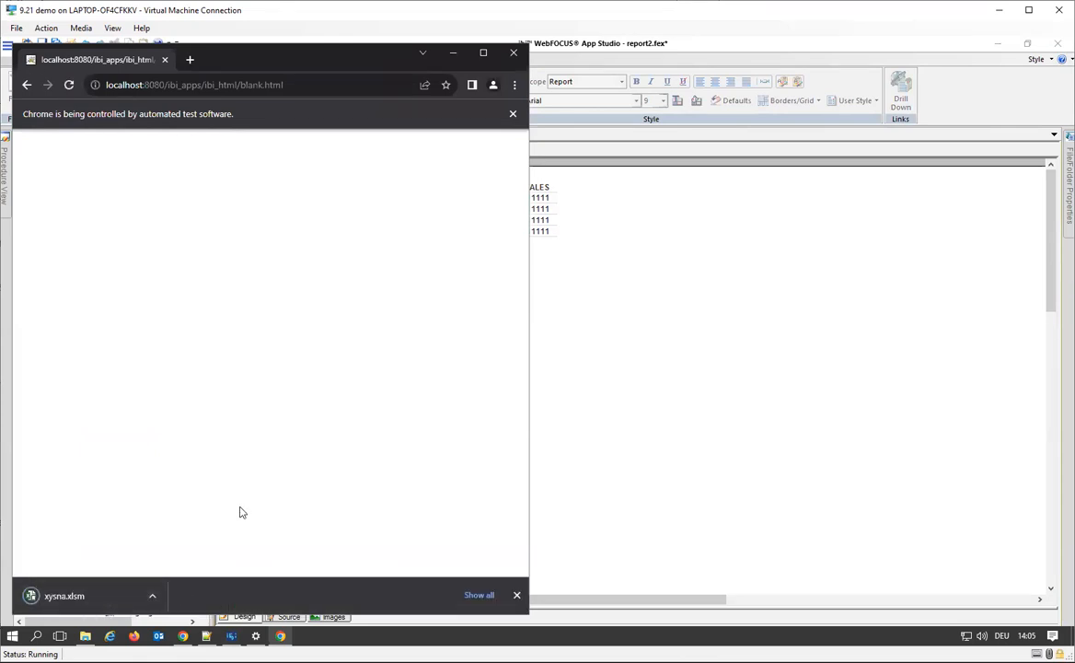
Run the report, open the downloaded macro-enabled workbook, enable its content, and inspect the headers and the COUNTRY column
click(61, 599)
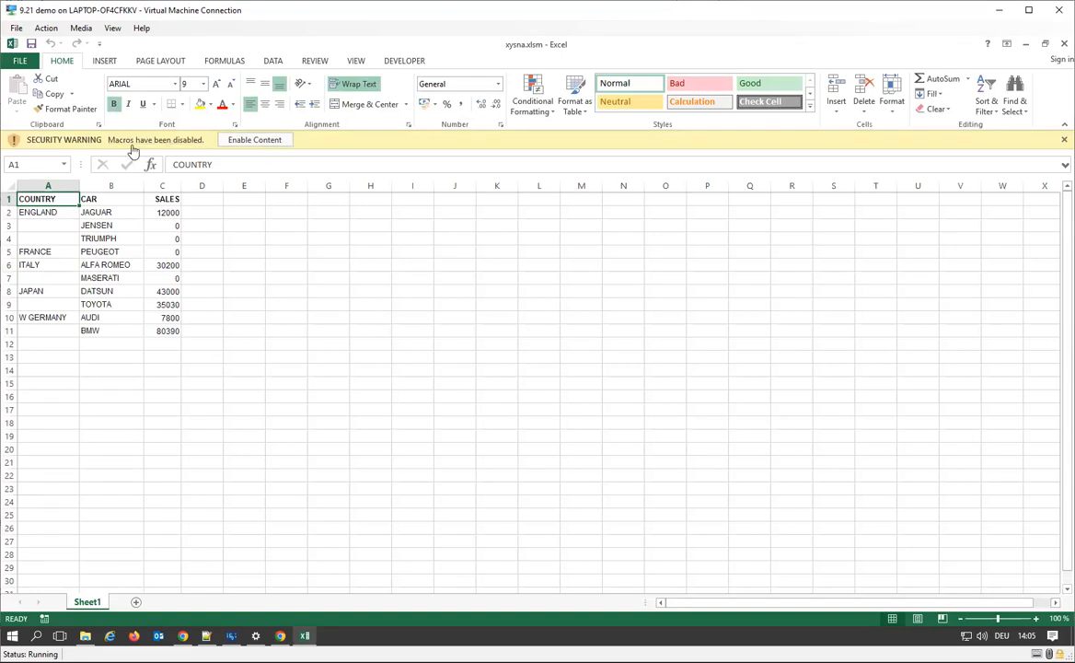
click(264, 140)
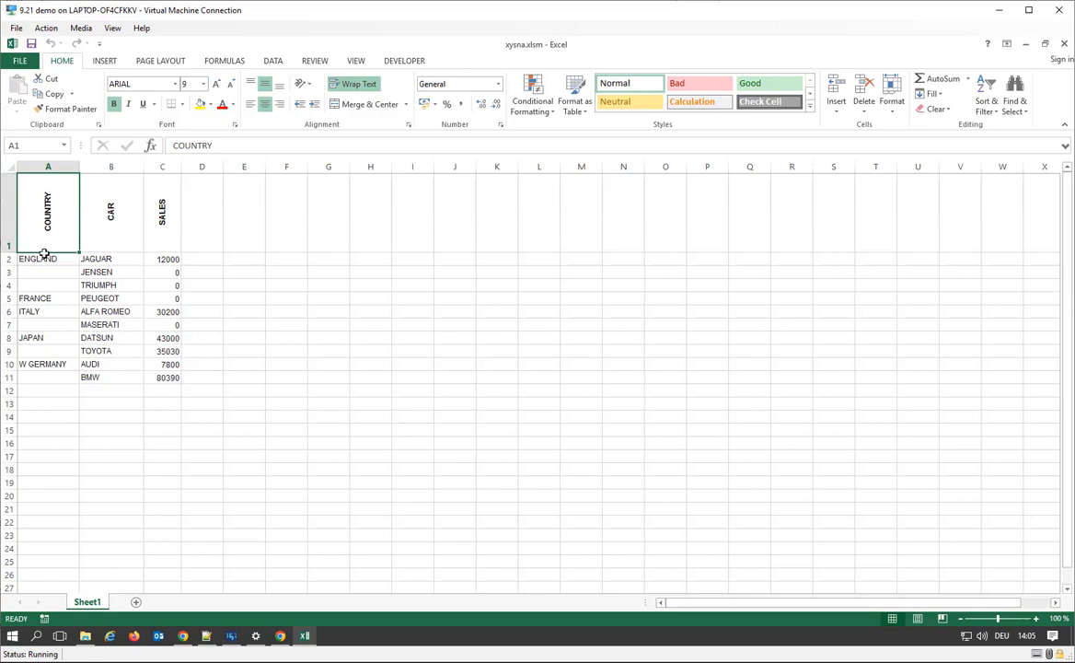
click(44, 351)
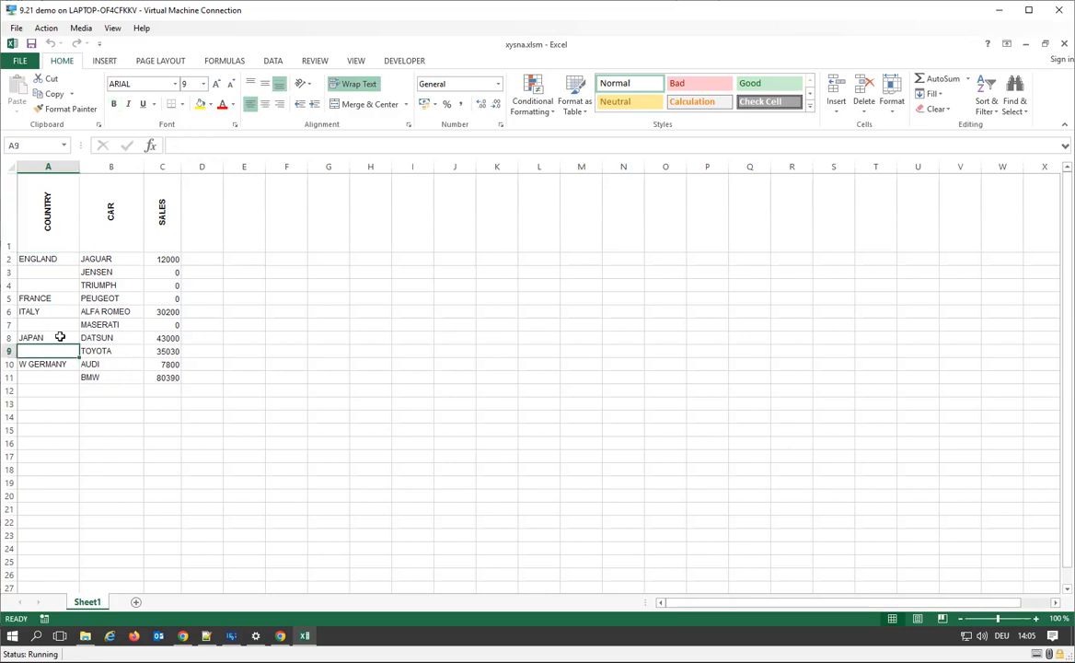
click(37, 284)
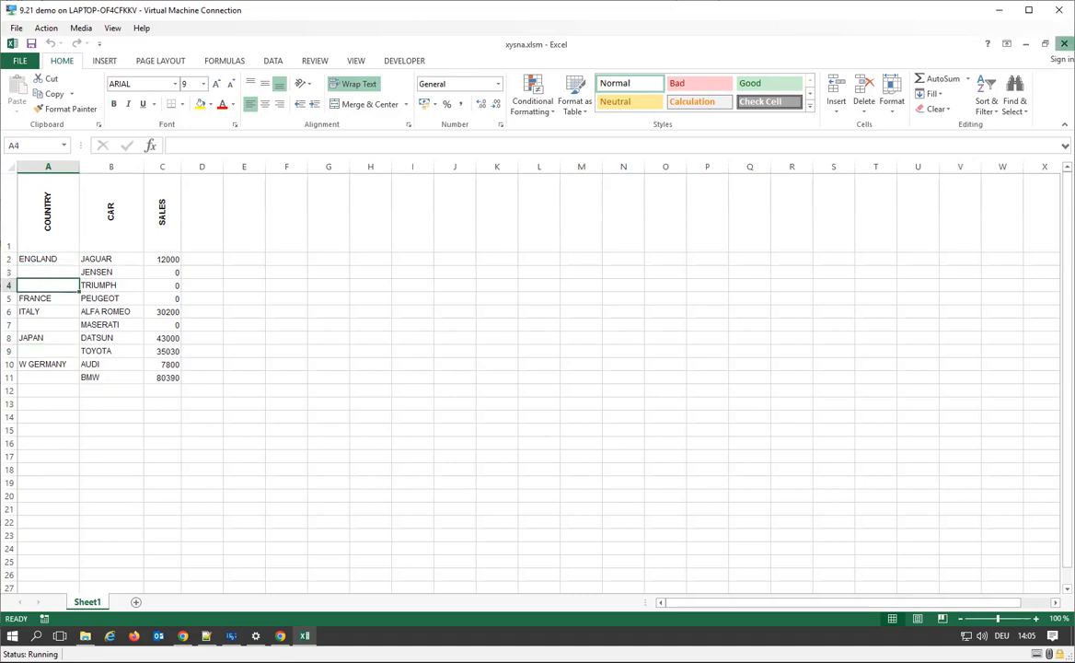
Close the generated workbook and the browser window to return to the report design
key(alt+F4)
click(538, 352)
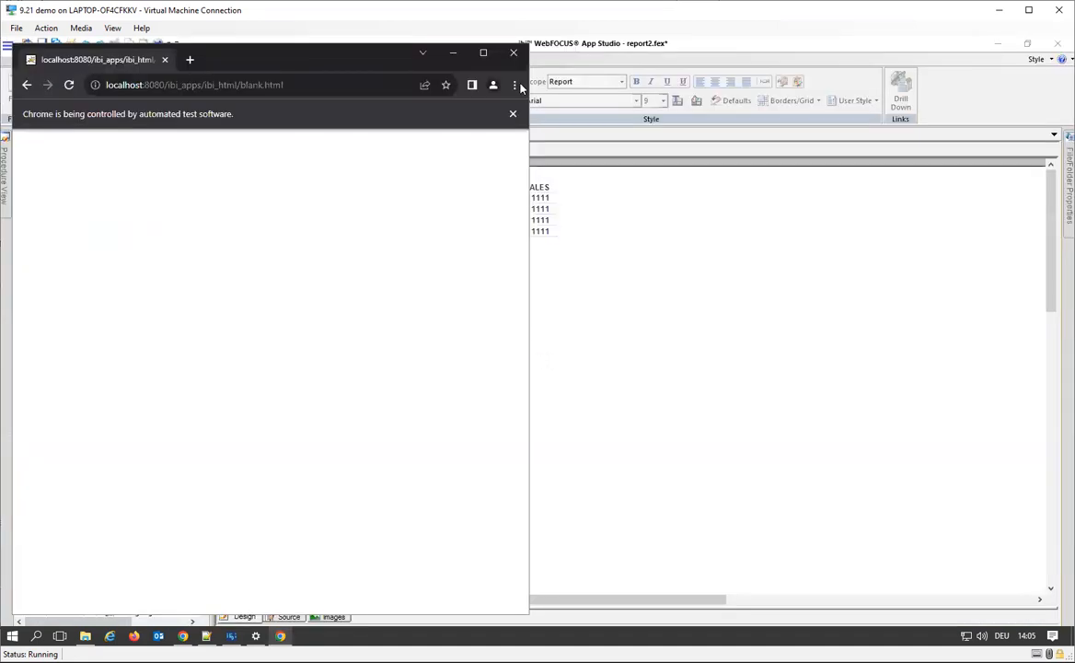
click(514, 53)
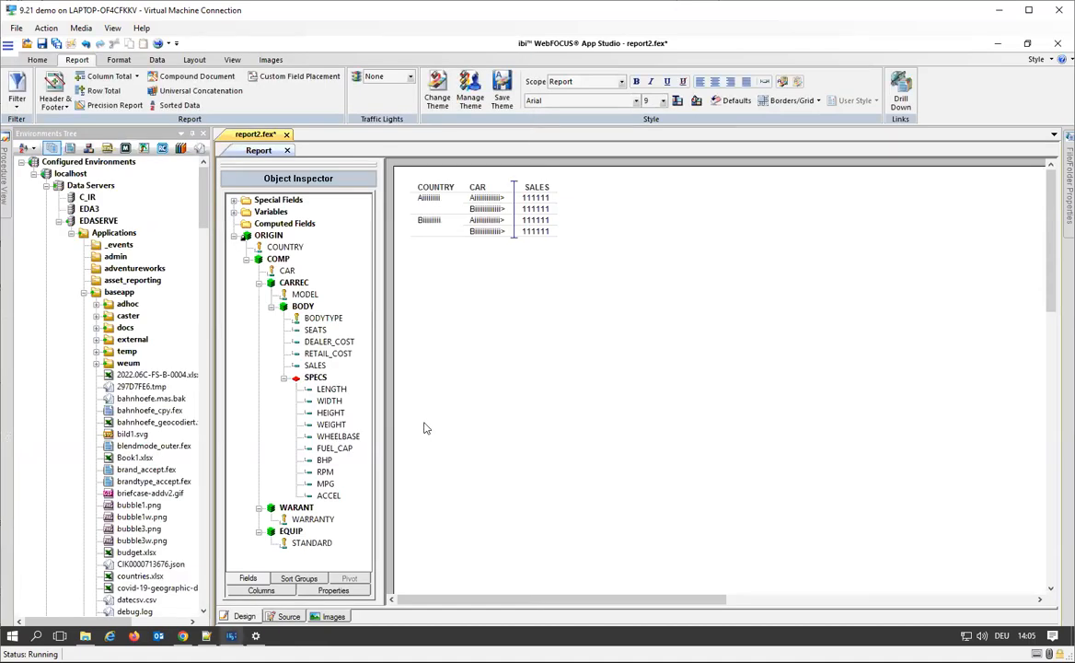
Confirm the Excel XLSX output options with the rotate.xlsm template, and set Repeat Sort Value to On
click(118, 60)
click(166, 103)
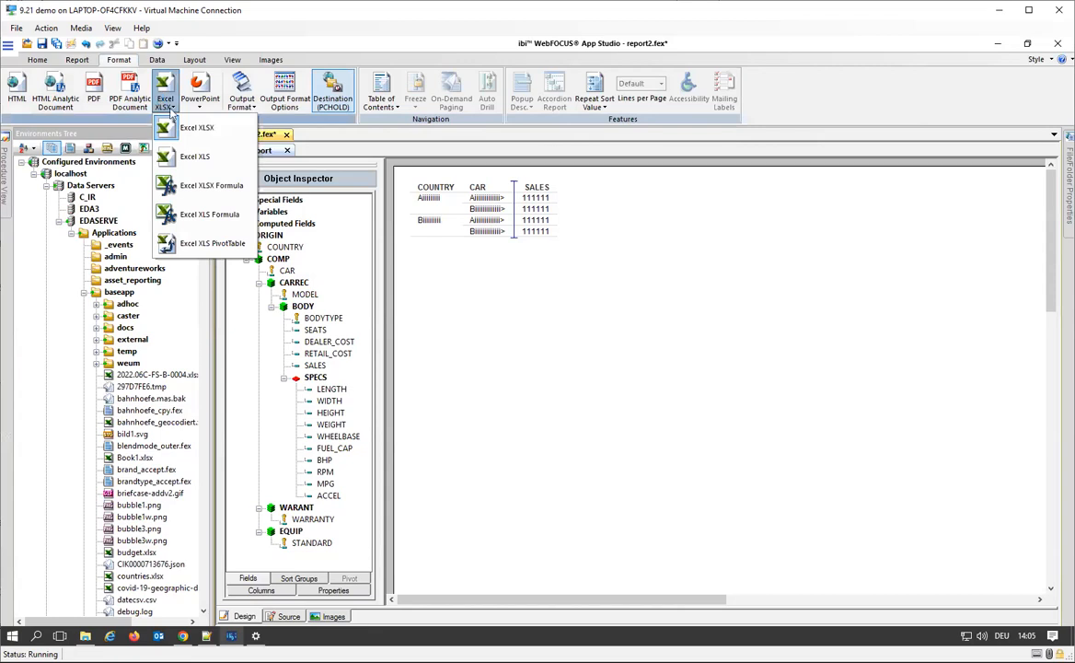
click(205, 133)
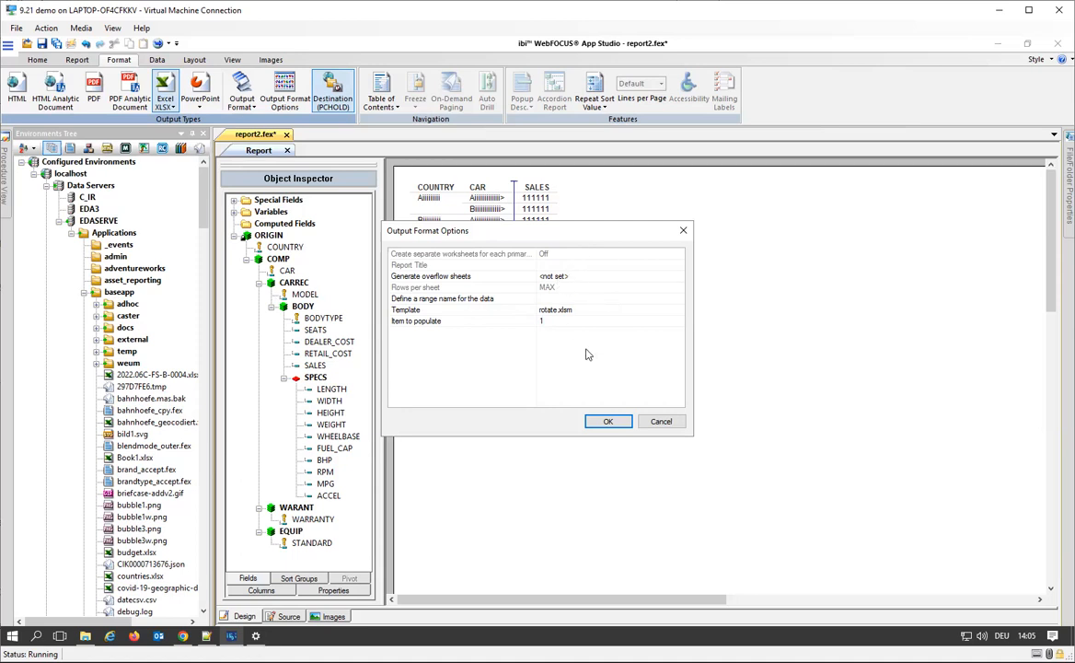
click(609, 422)
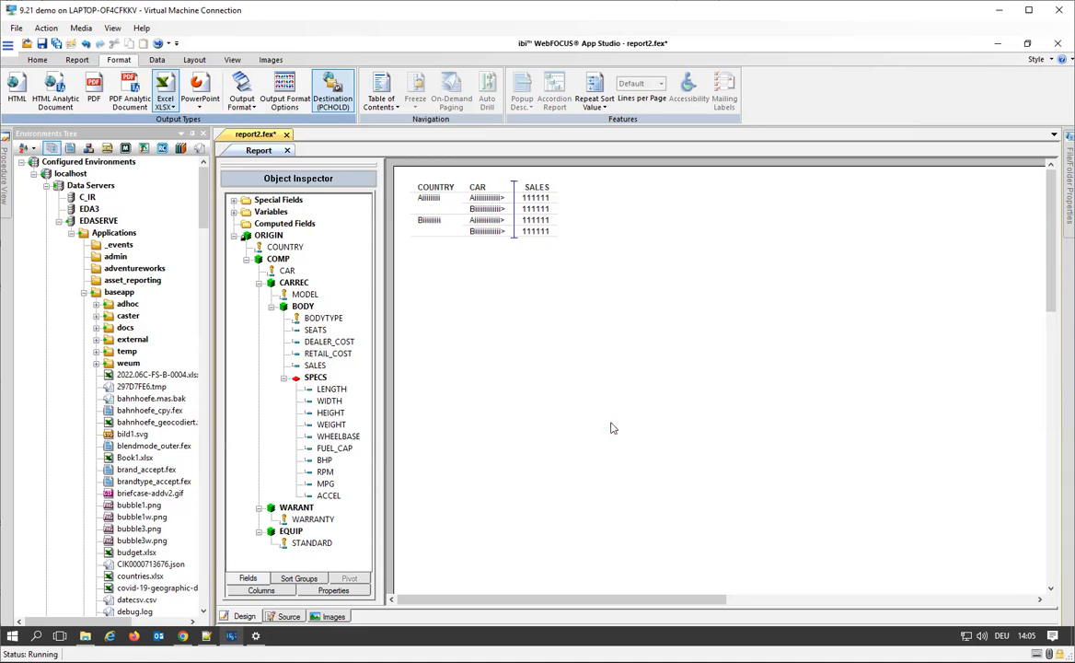
click(596, 101)
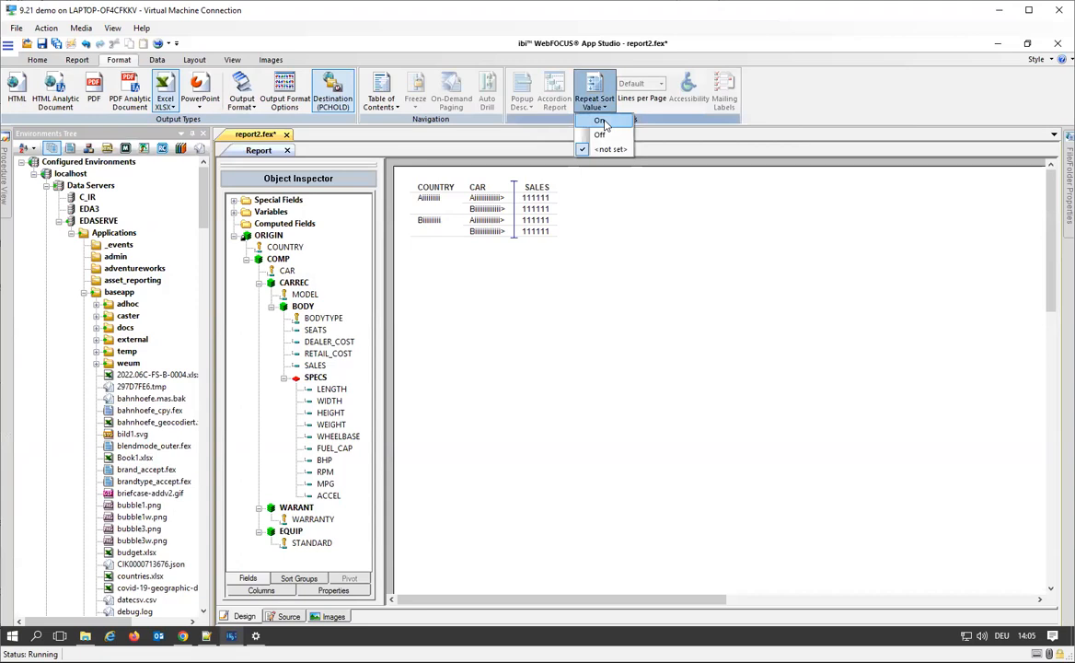
click(600, 121)
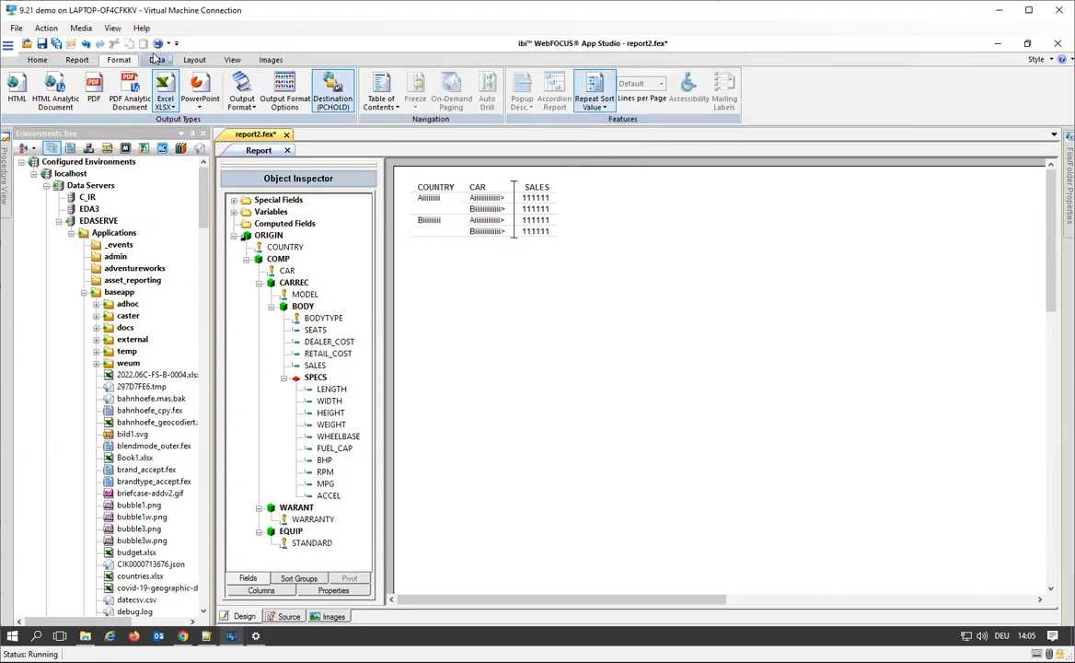
Run the report again and enable the macro content in the generated workbook to check the sort values and headers
click(156, 43)
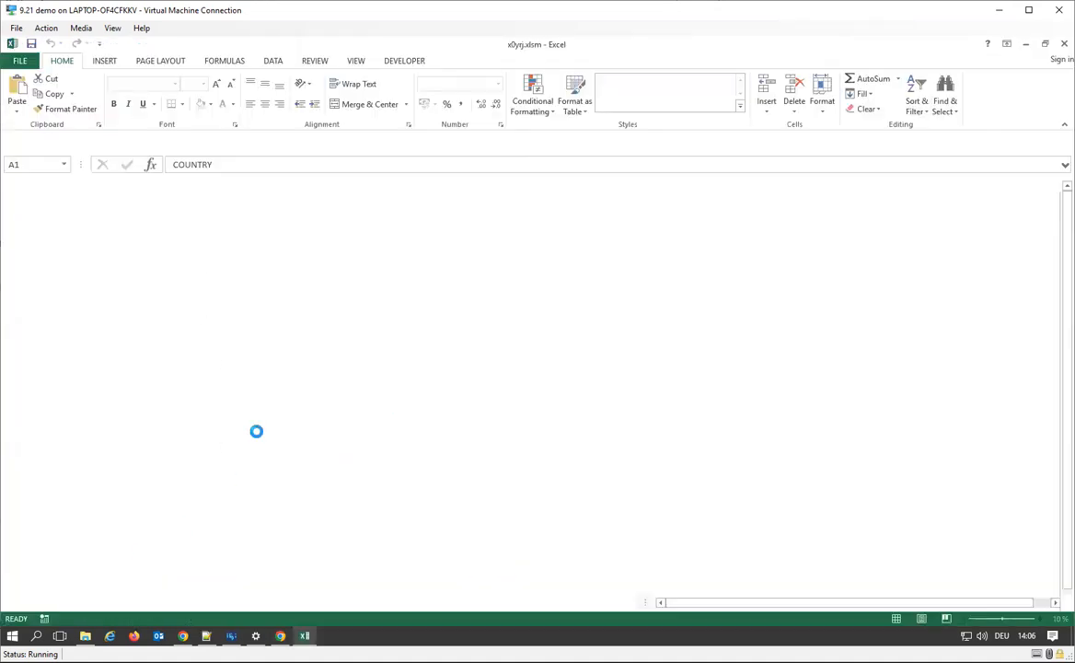
click(241, 139)
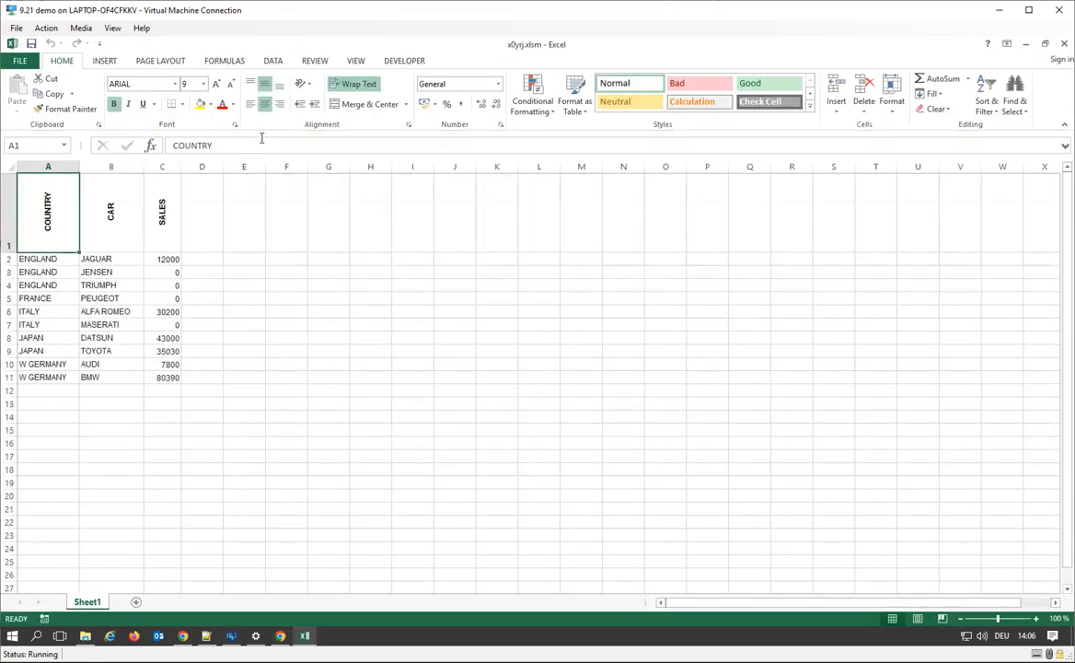
click(115, 285)
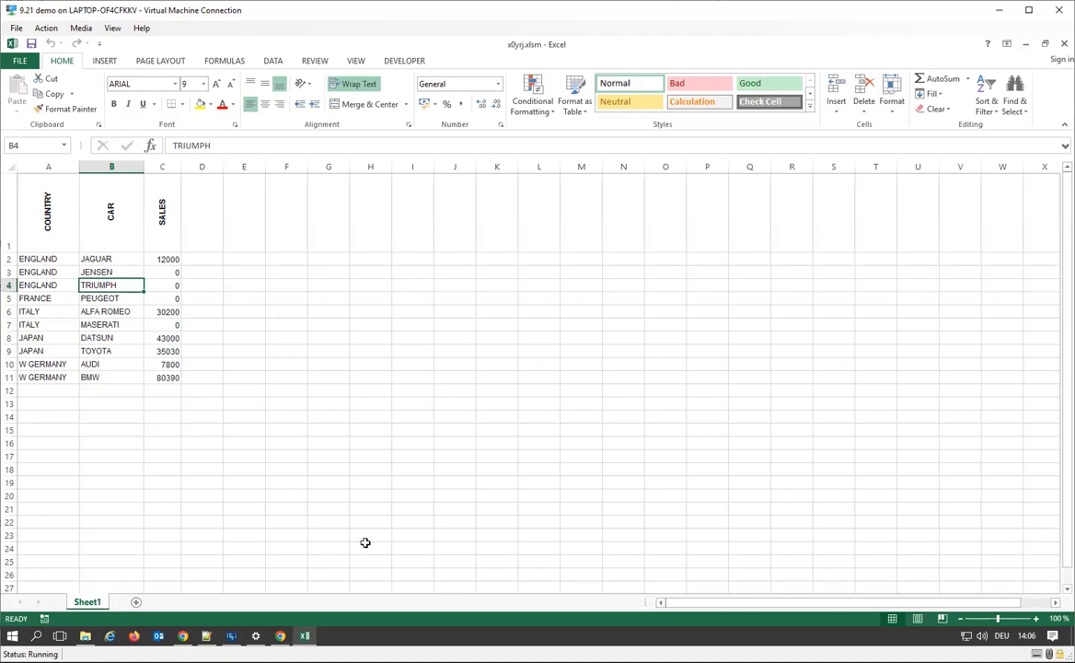
Open rotate.xlsm from the baseapp folder again and display the Workbook_Open code of its ThisWorkbook object
click(85, 635)
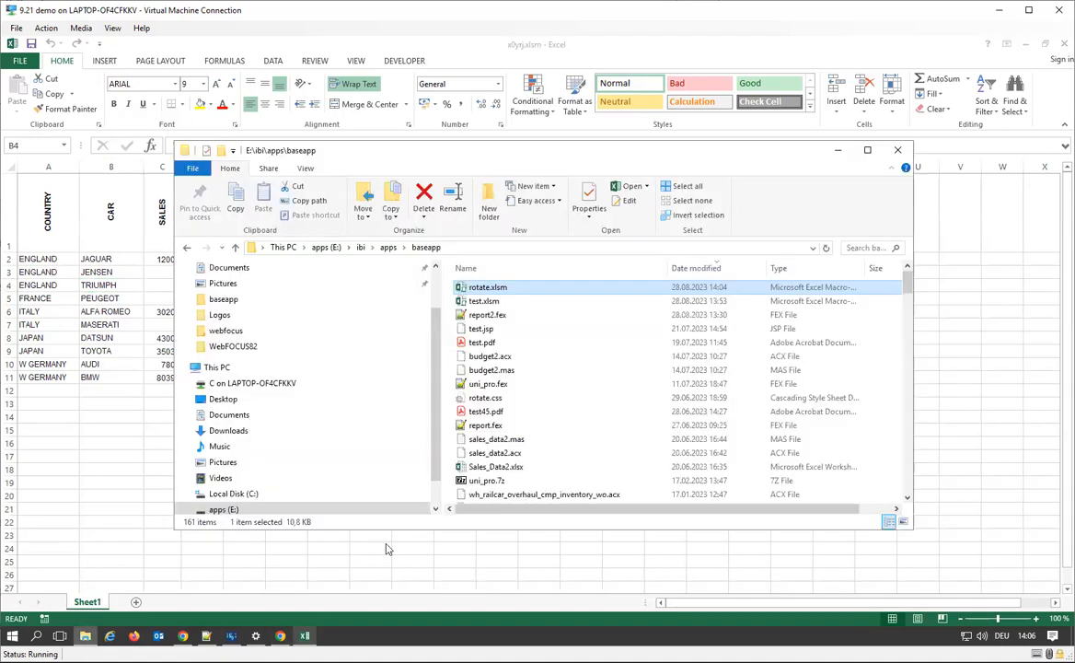
double_click(502, 287)
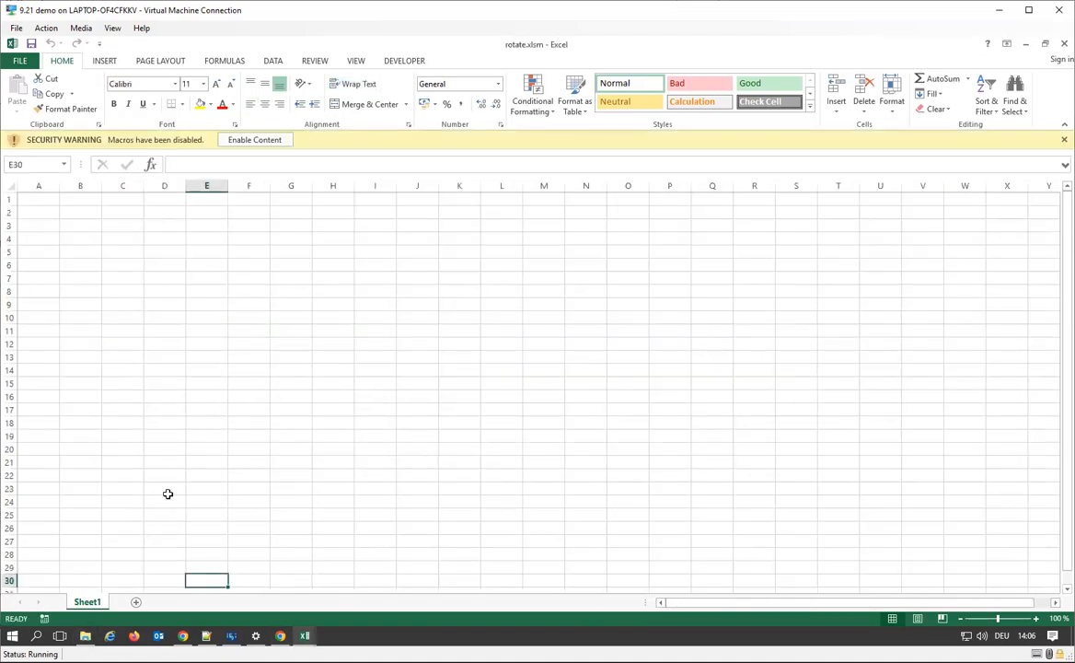
right_click(96, 604)
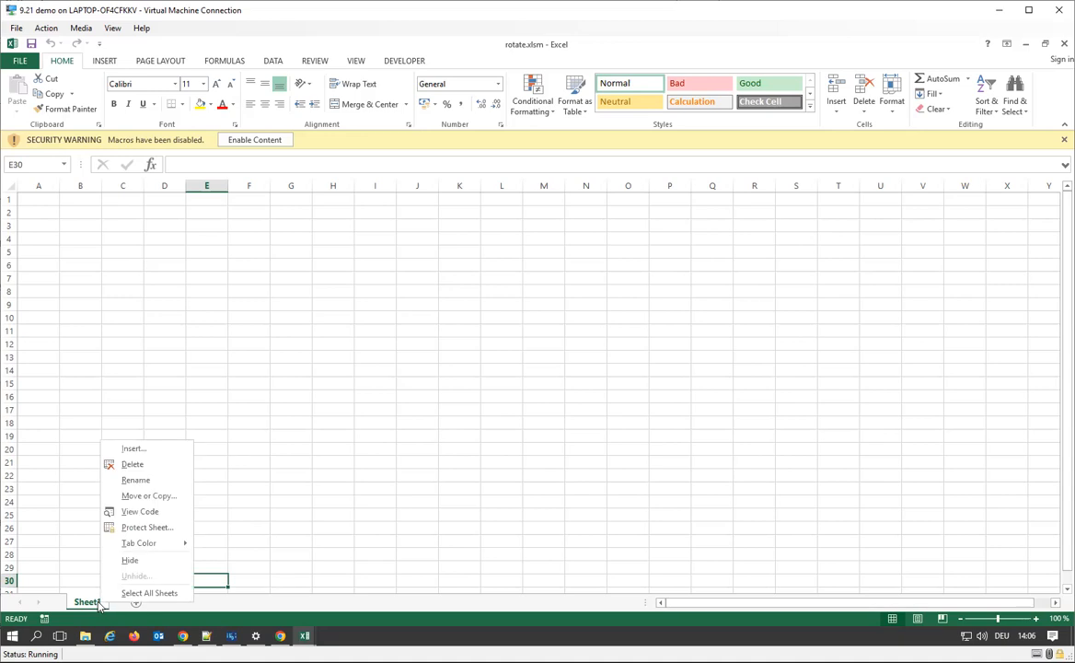
click(140, 511)
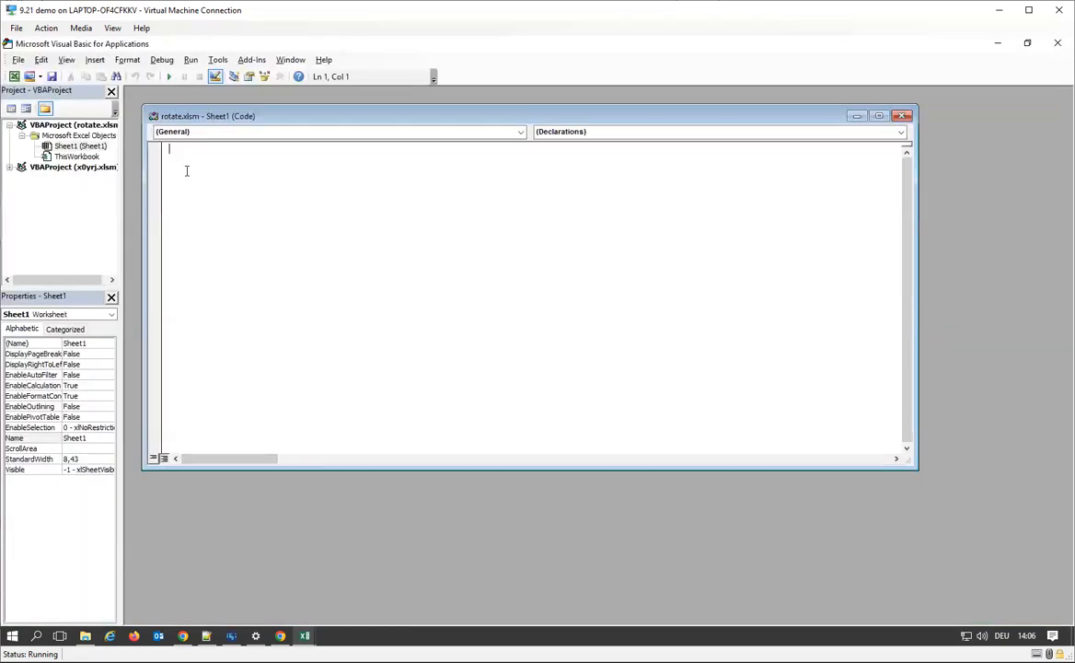
double_click(90, 158)
click(85, 147)
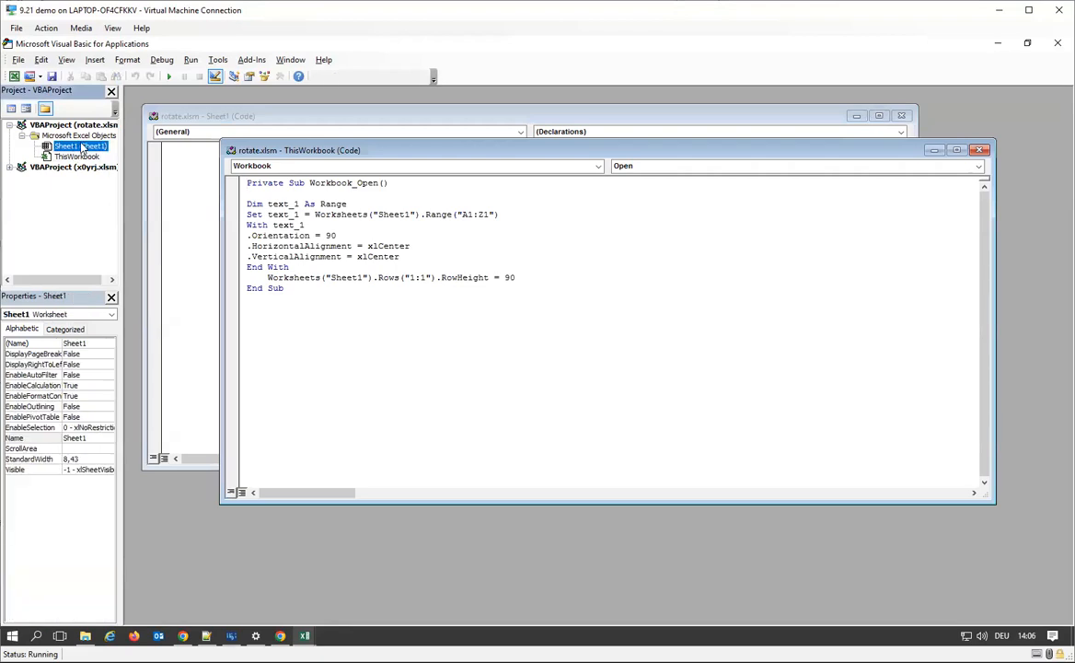
click(78, 156)
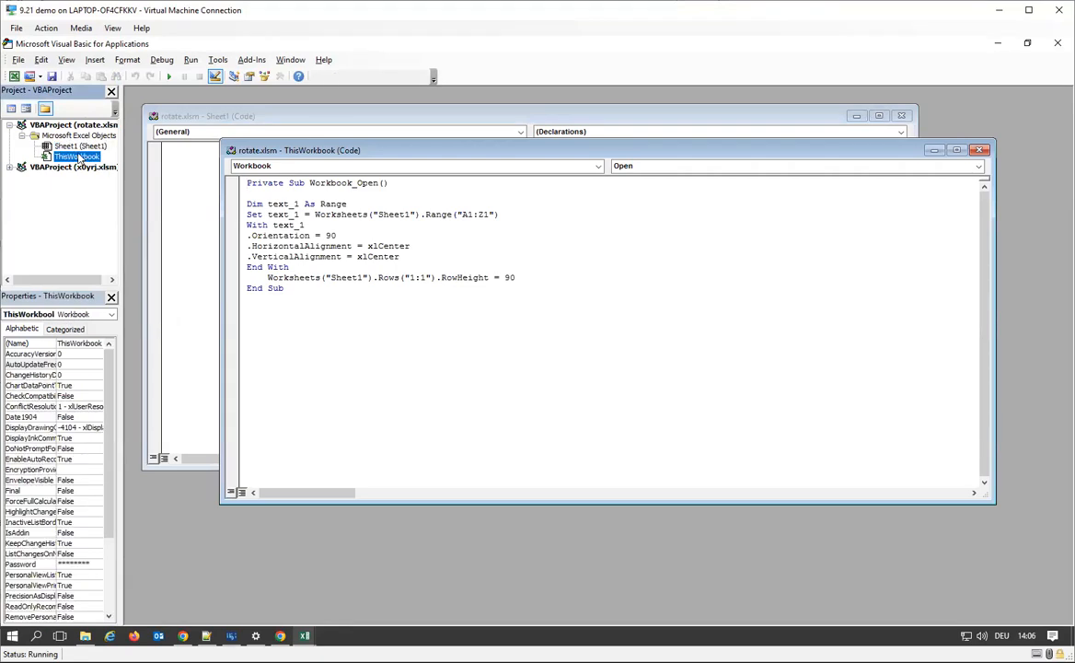